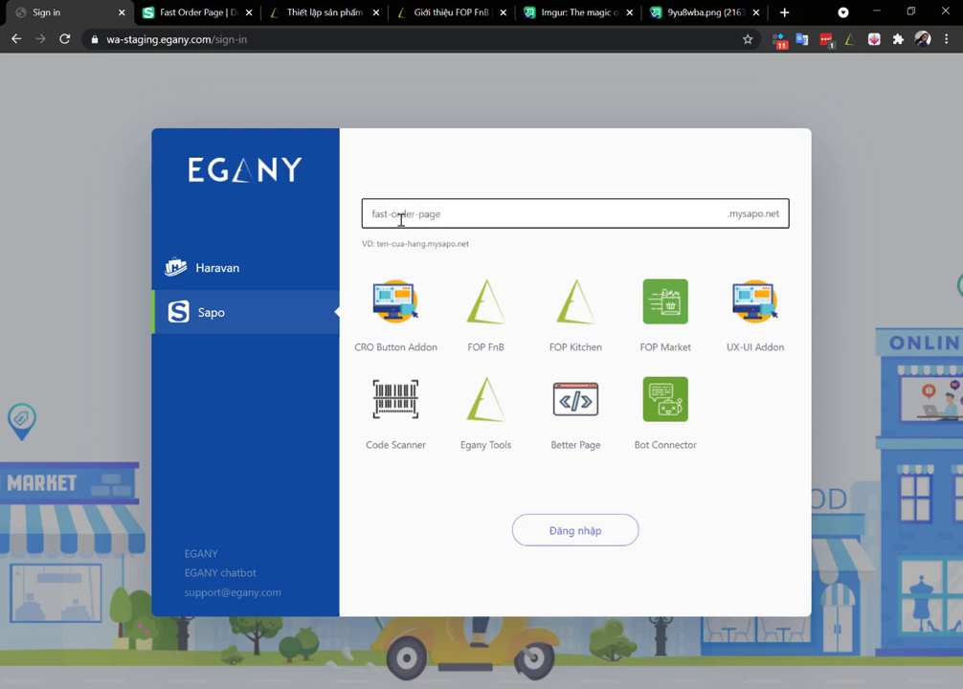
Sign in to the FOP FnB app for the Sapo store and install it on the website.
{"action": "left_click", "coordinate": [485, 302]}
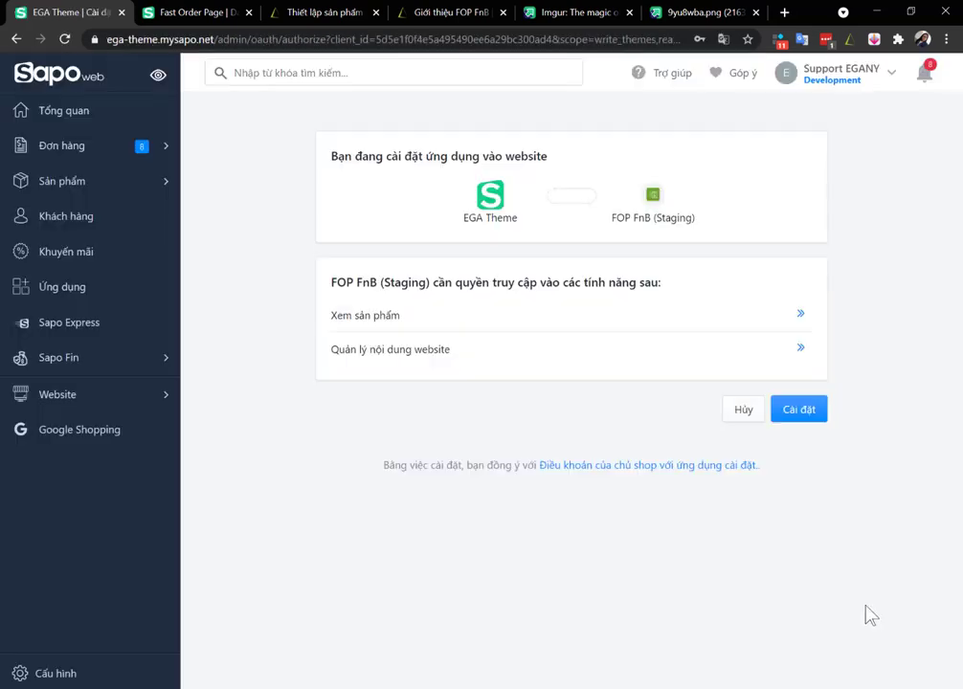
{"action": "left_click", "coordinate": [797, 414]}
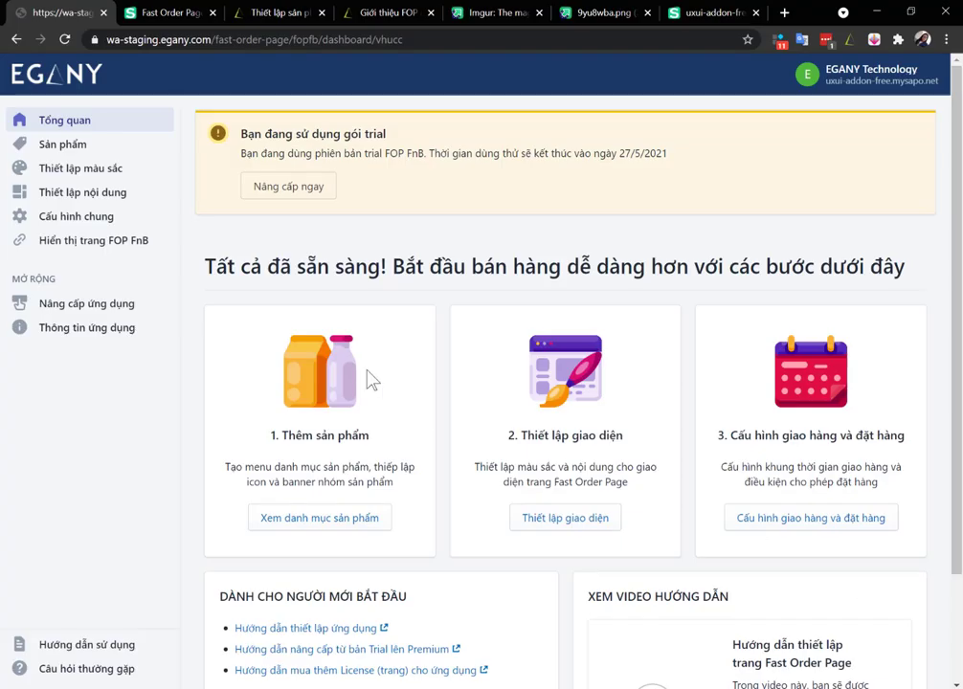
Set the status of the ega-page-fopfb-v7wd5 content page to Hiển thị in the Sapo admin and save it.
{"action": "left_click", "coordinate": [182, 11]}
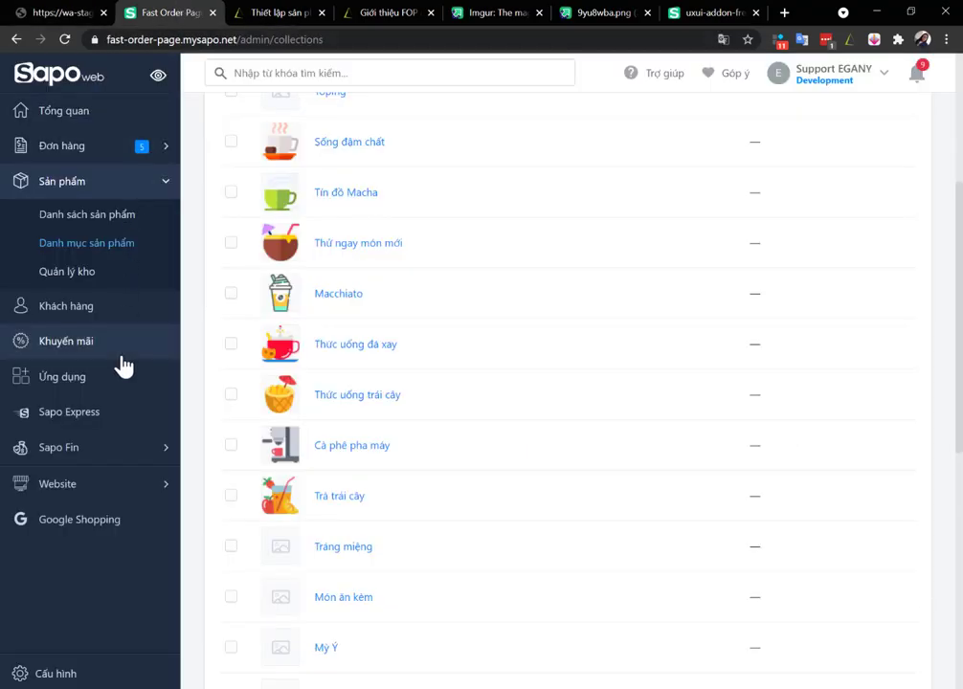
{"action": "scroll", "coordinate": [119, 467], "scroll_direction": "down", "scroll_amount": 1}
{"action": "left_click", "coordinate": [121, 486]}
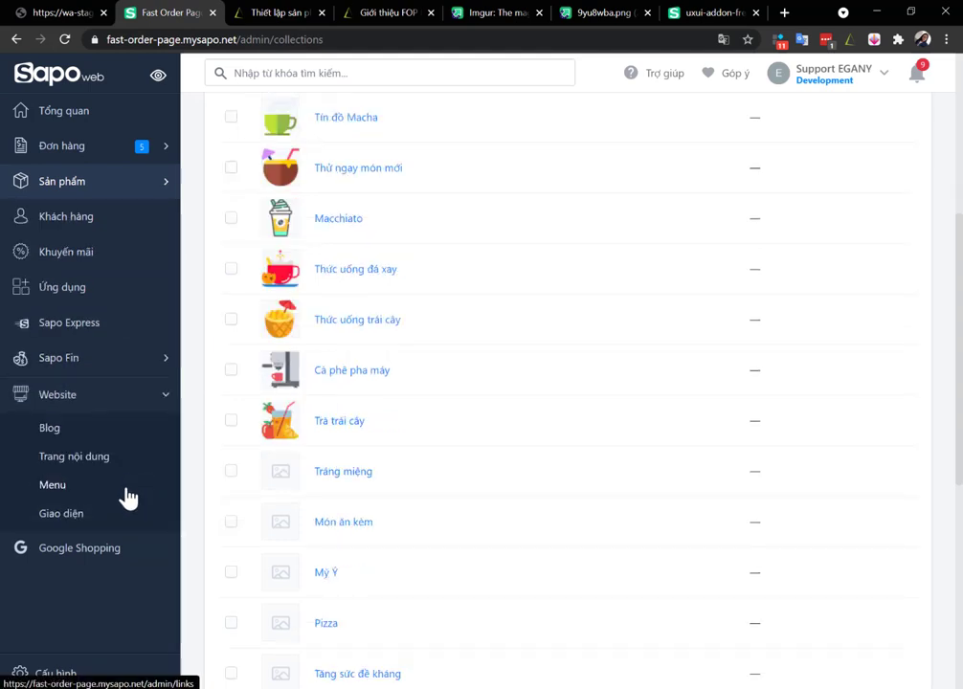
{"action": "left_click", "coordinate": [89, 457]}
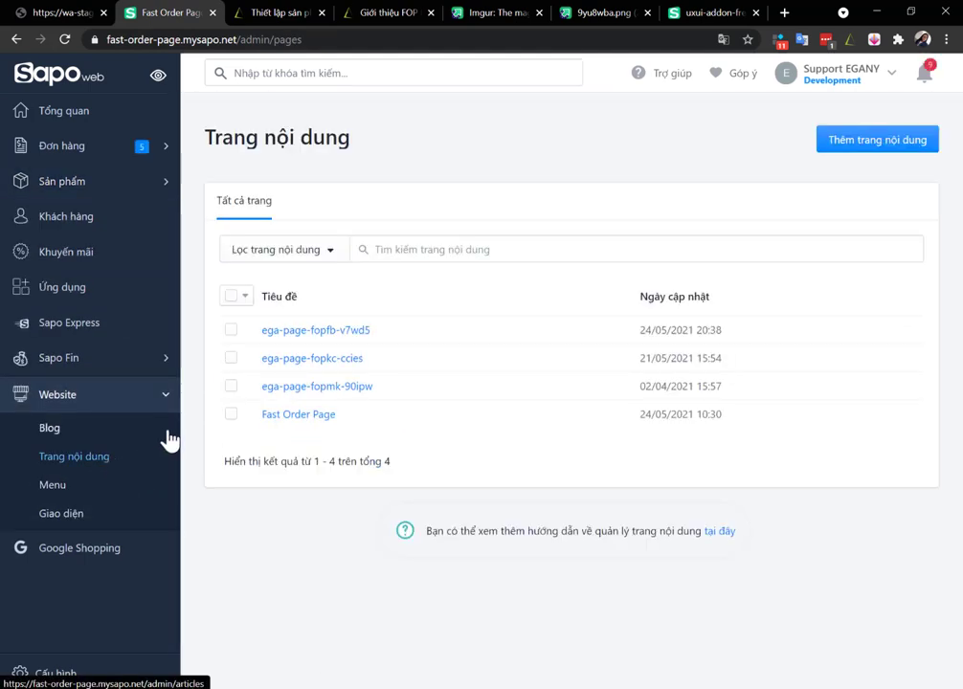
{"action": "left_click", "coordinate": [335, 331]}
{"action": "left_click", "coordinate": [716, 239]}
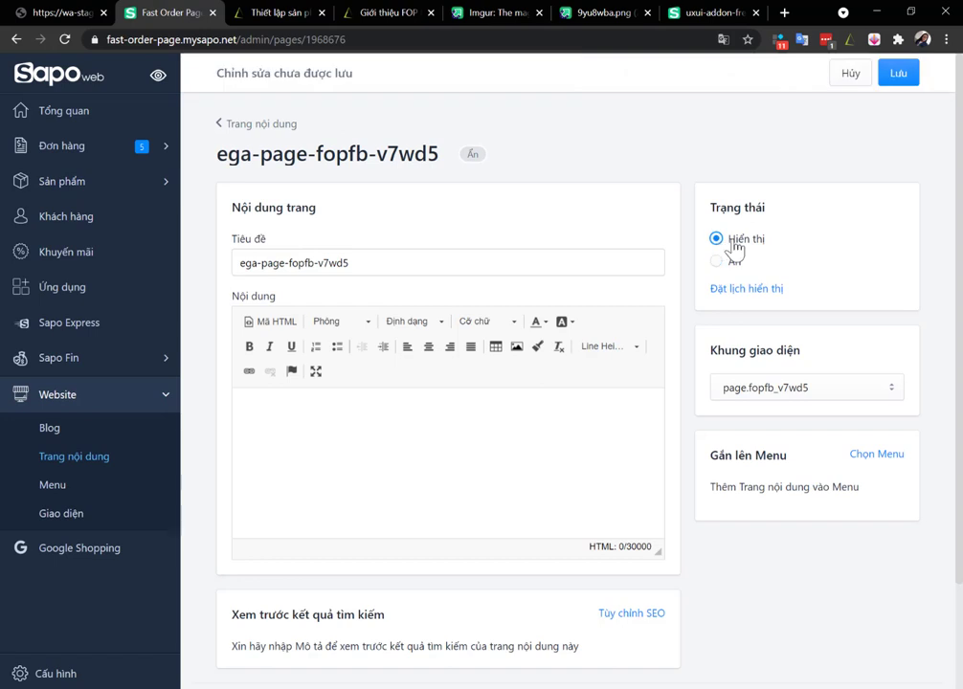
{"action": "left_click", "coordinate": [899, 79]}
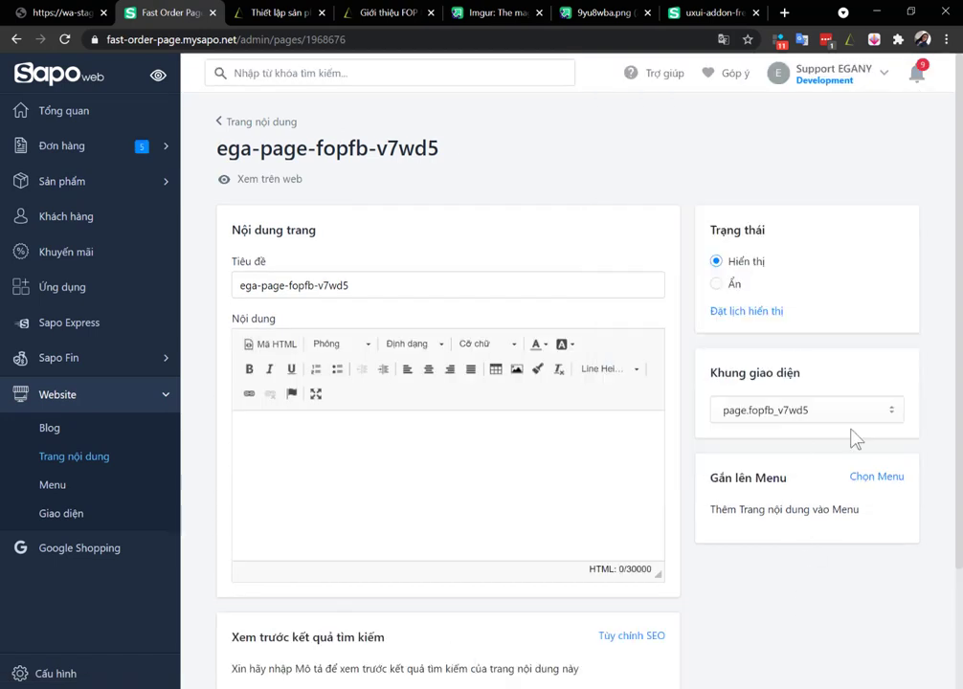
View the published FOP page on the web and look through it down to the footer.
{"action": "left_click", "coordinate": [283, 180]}
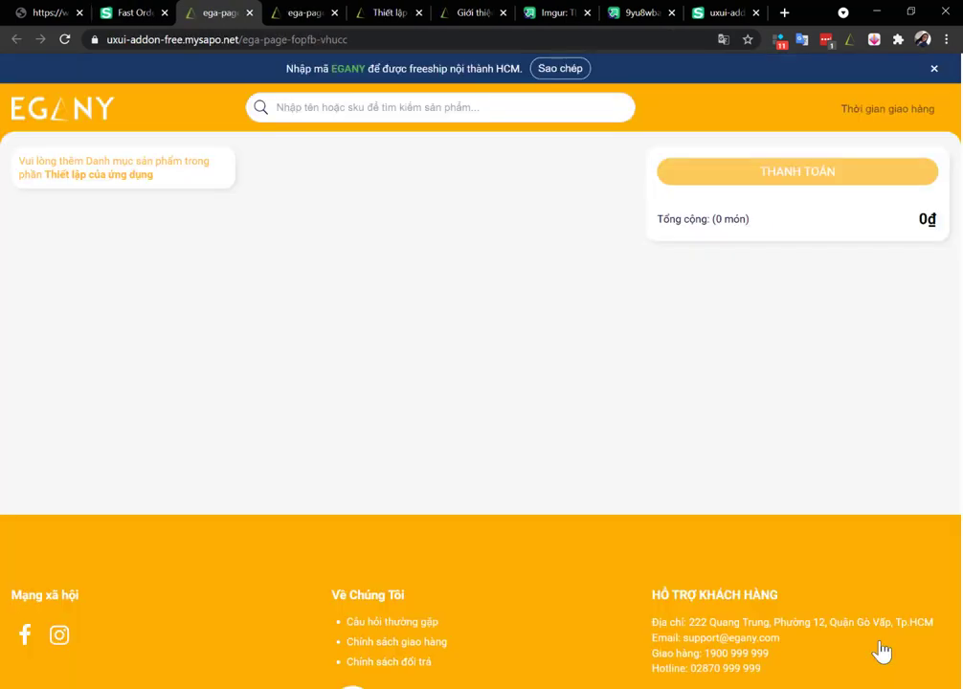
{"action": "scroll", "coordinate": [871, 577], "scroll_direction": "down", "scroll_amount": 1}
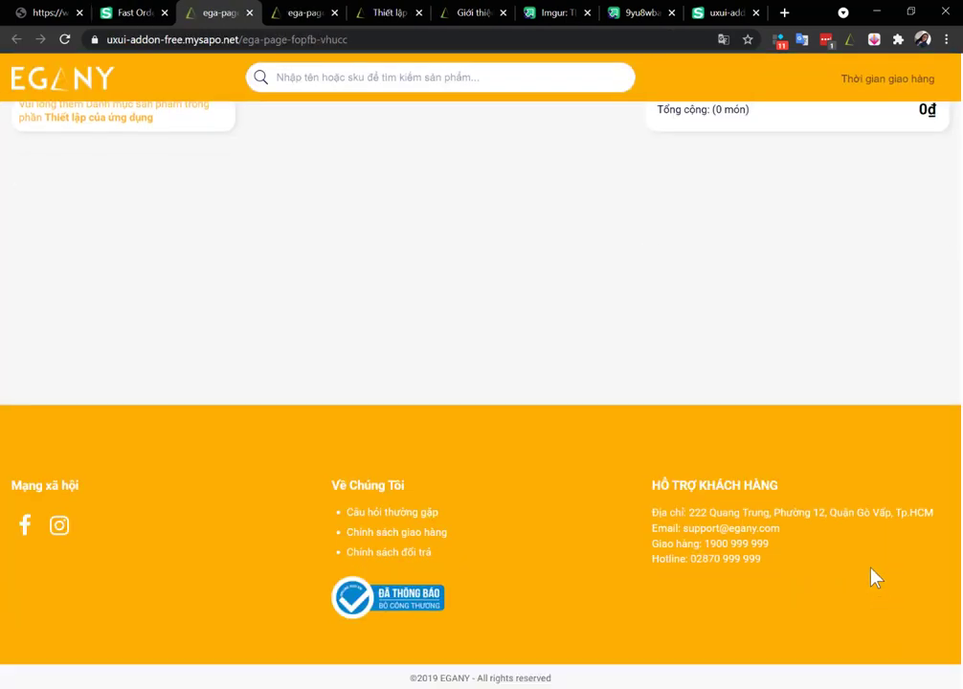
{"action": "scroll", "coordinate": [870, 577], "scroll_direction": "up", "scroll_amount": 1}
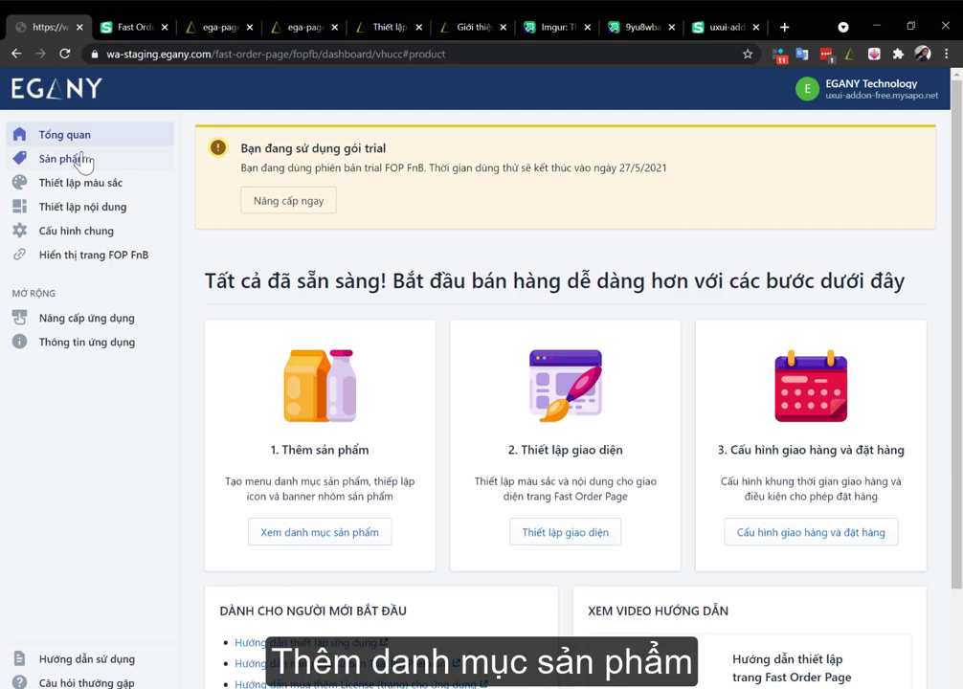
Add the product category Trà trái cây with an uploaded fruit drink image as its icon.
{"action": "left_click", "coordinate": [81, 159]}
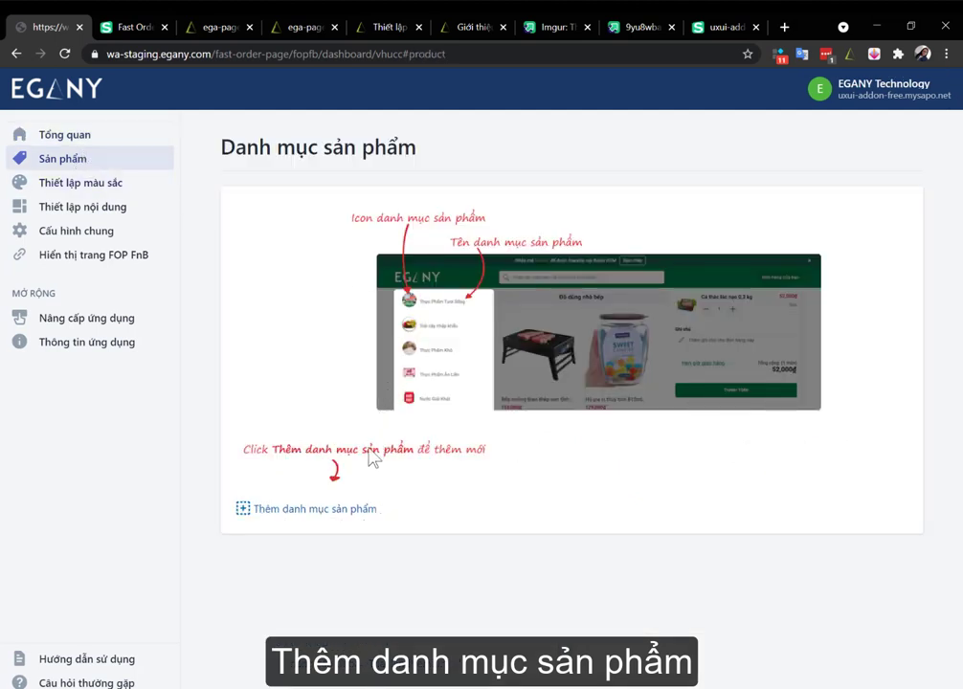
{"action": "left_click", "coordinate": [354, 511]}
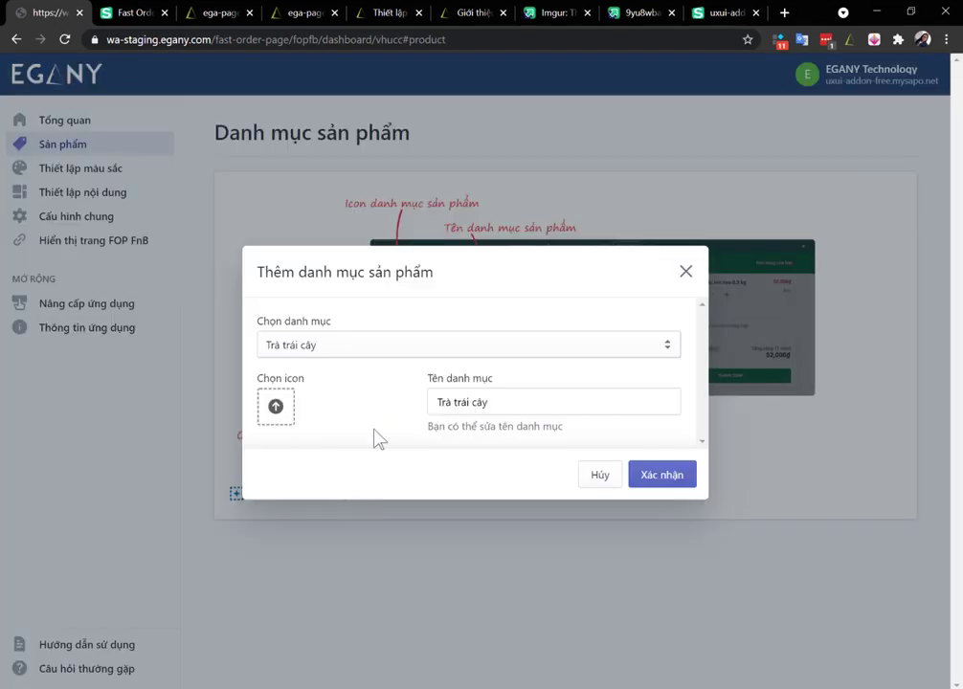
{"action": "left_click", "coordinate": [284, 410]}
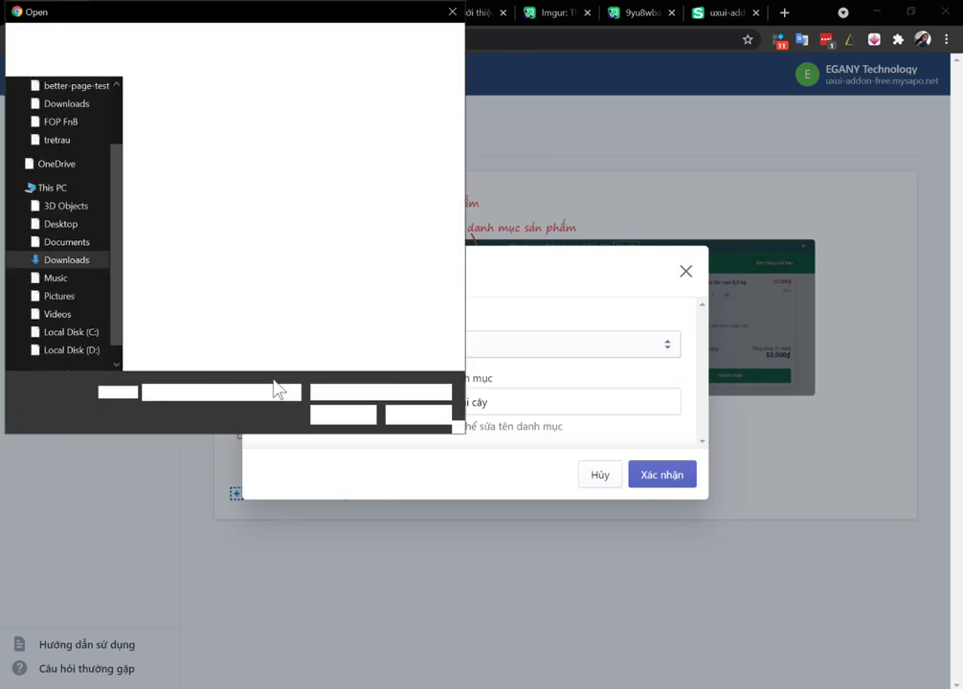
{"action": "left_click", "coordinate": [421, 251]}
{"action": "left_click", "coordinate": [354, 421]}
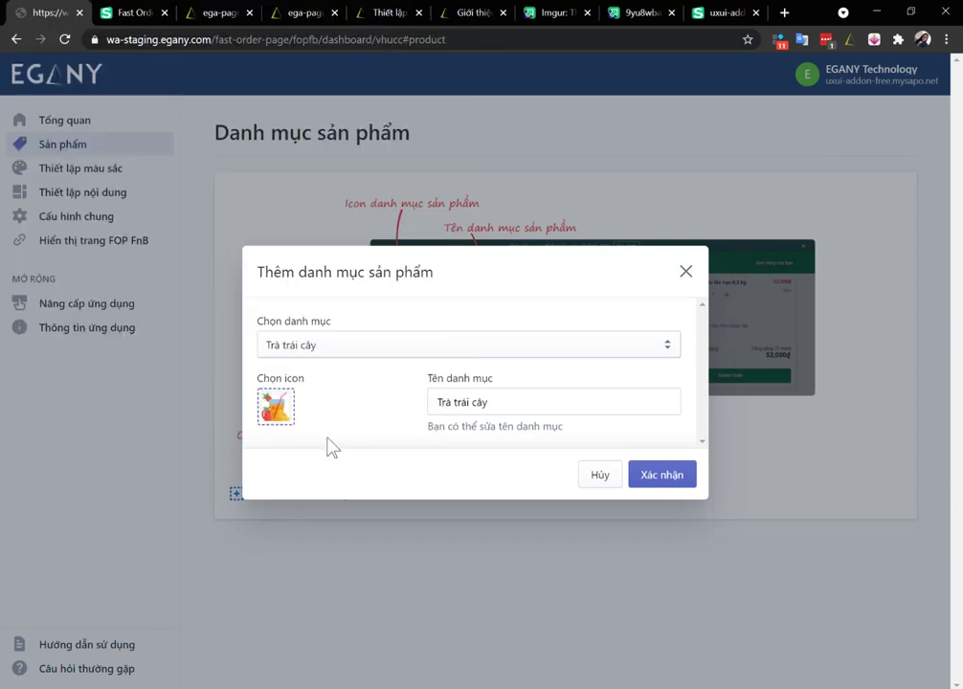
{"action": "left_click", "coordinate": [658, 478]}
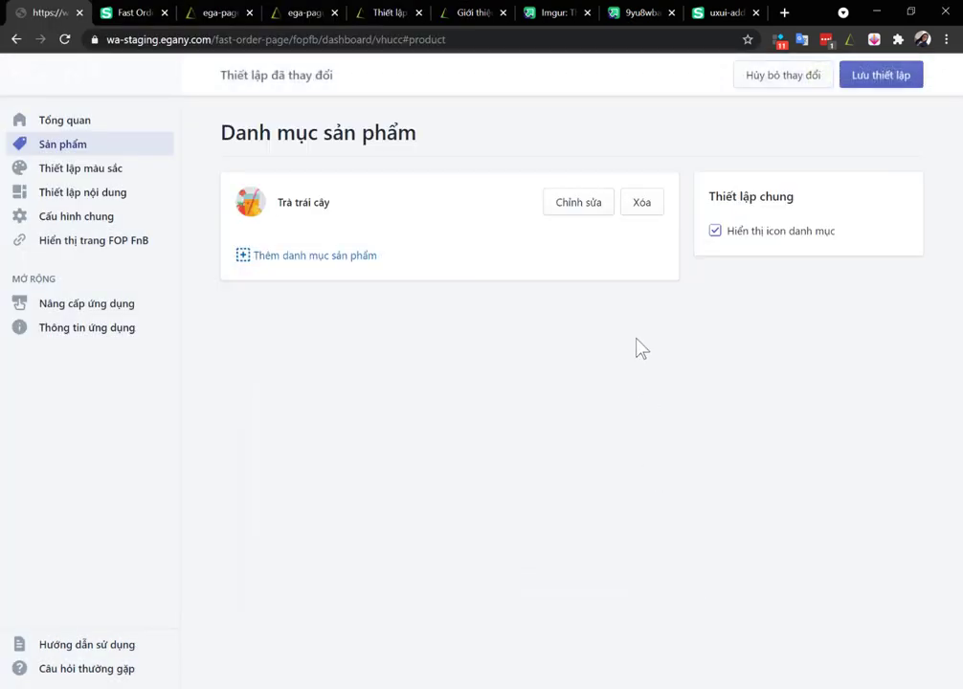
Open the Trà trái cây category for editing and confirm it with its existing name.
{"action": "left_click", "coordinate": [580, 202]}
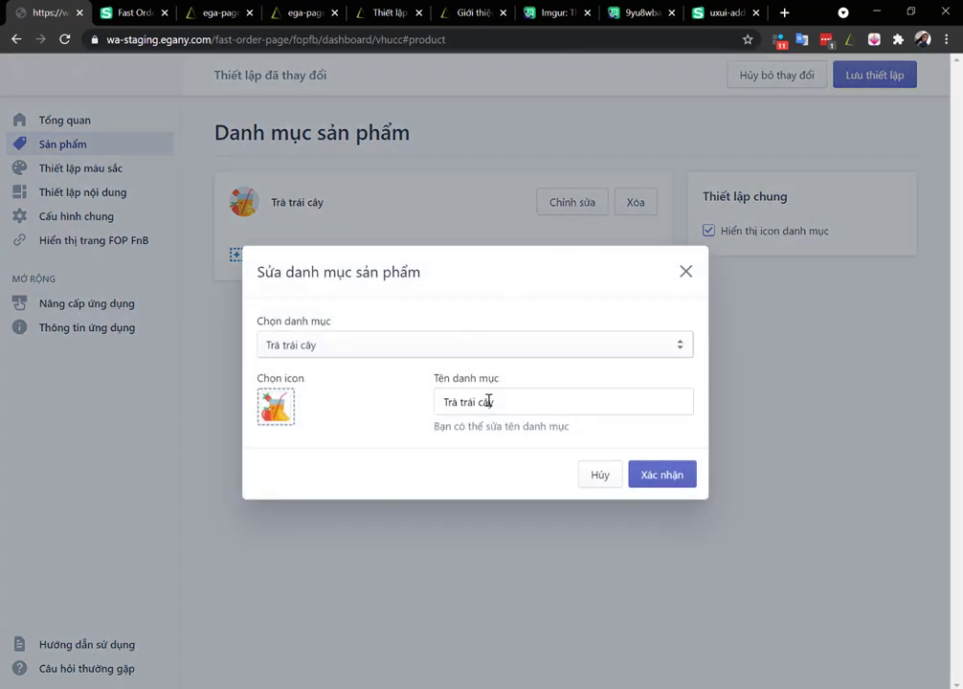
{"action": "left_click", "coordinate": [603, 405]}
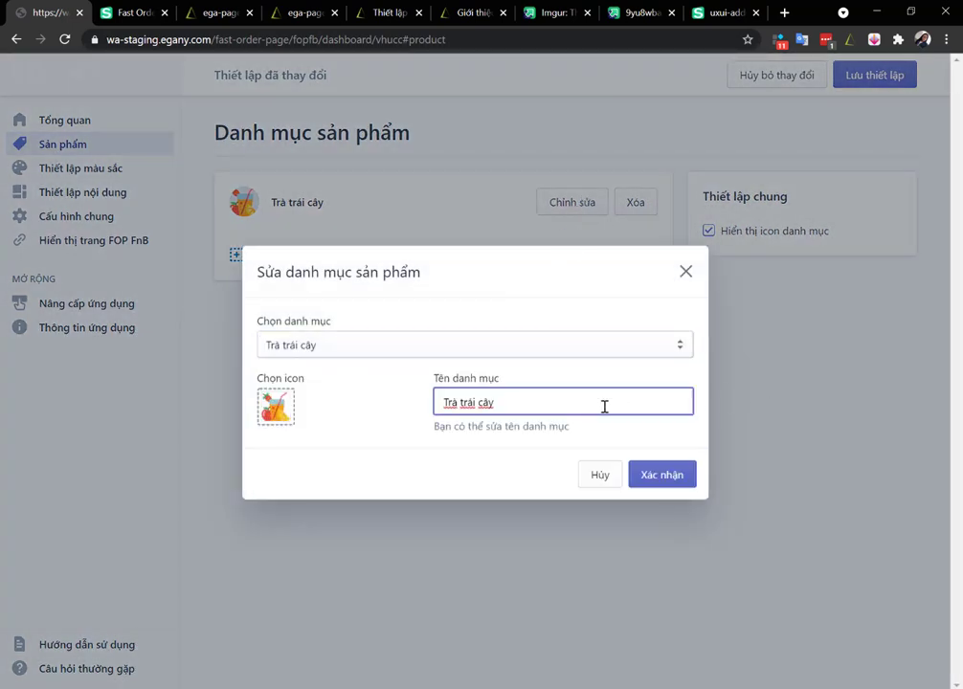
{"action": "left_click", "coordinate": [656, 474]}
Add the remaining drink categories, such as Cà phê pha máy and Macchiato, and save the product settings.
{"action": "left_click", "coordinate": [358, 259]}
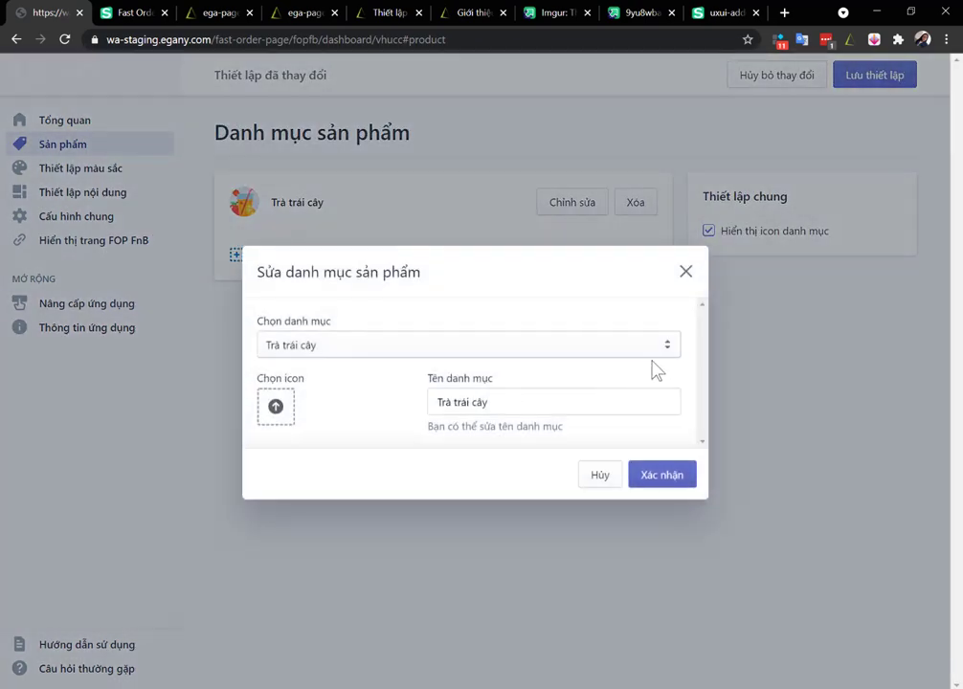
{"action": "left_click", "coordinate": [752, 358]}
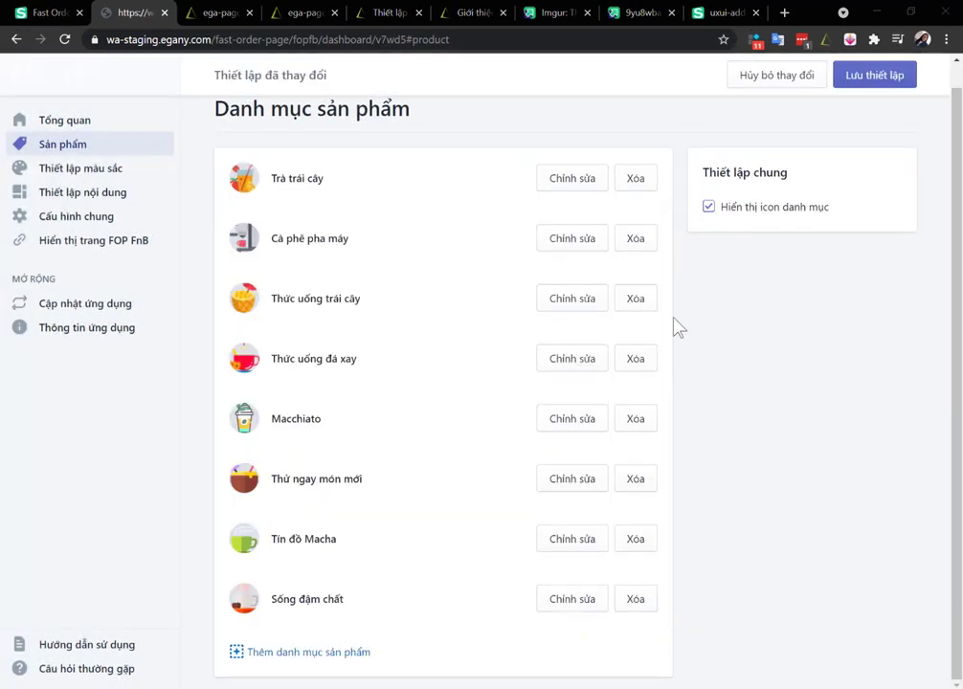
{"action": "left_click", "coordinate": [855, 78]}
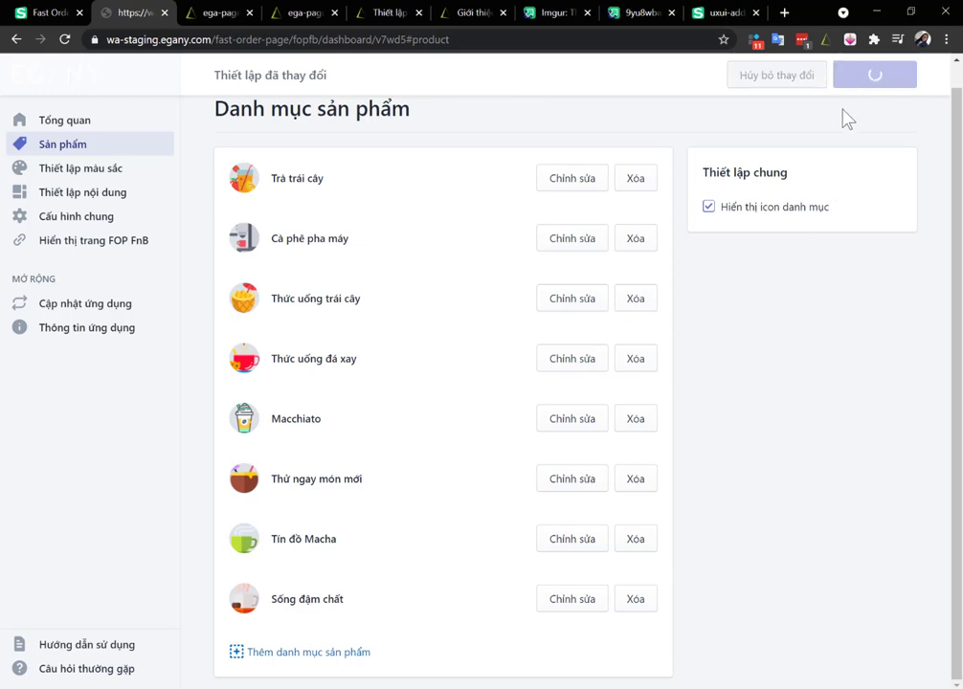
Check the product categories and their items on the storefront page.
{"action": "left_click", "coordinate": [218, 14]}
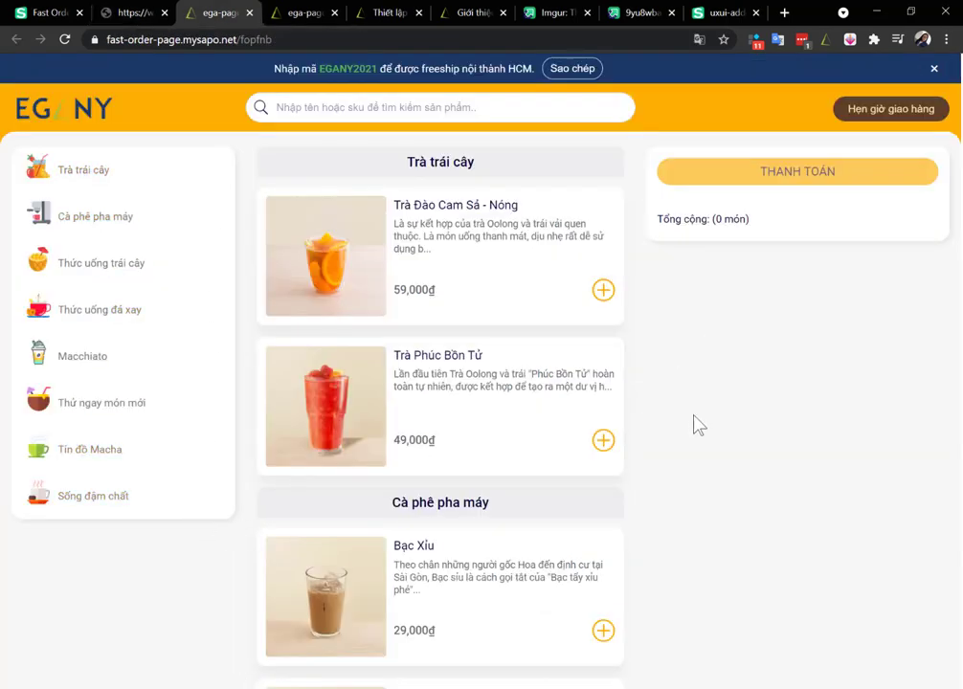
{"action": "scroll", "coordinate": [694, 425], "scroll_direction": "down", "scroll_amount": 8}
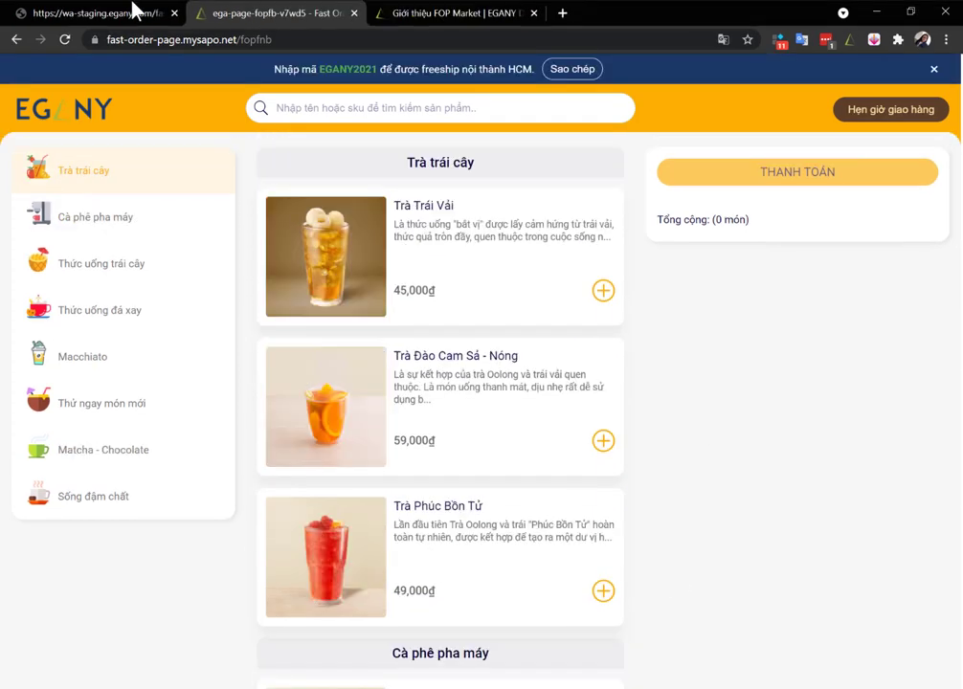
Set the page header background colour (Màu nền đầu trang) to #fa4102 in the FOP FnB colour settings.
{"action": "left_click", "coordinate": [134, 12]}
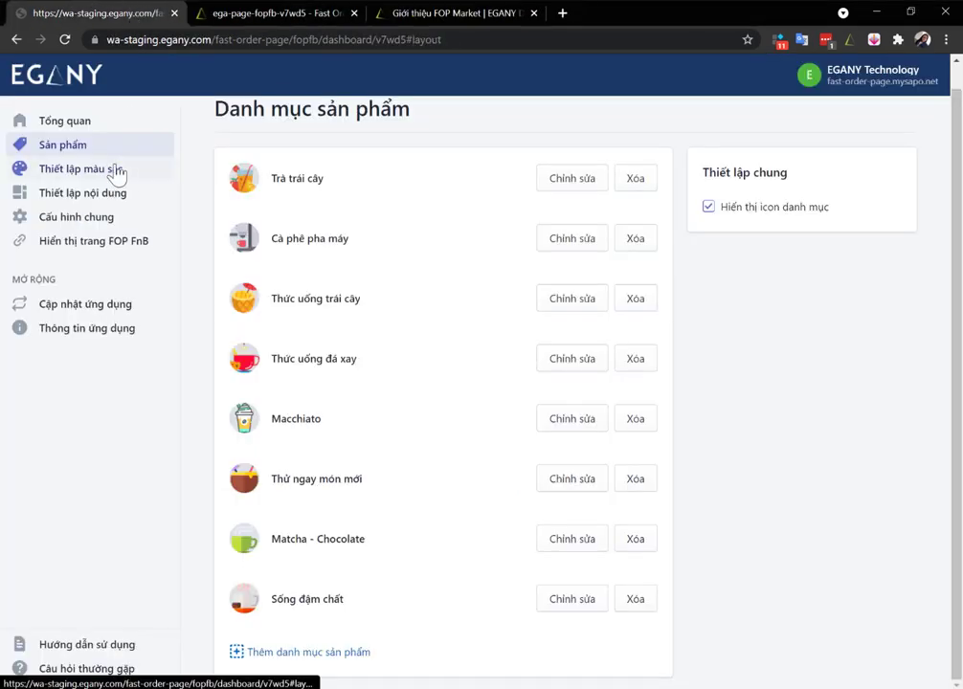
{"action": "left_click", "coordinate": [117, 173]}
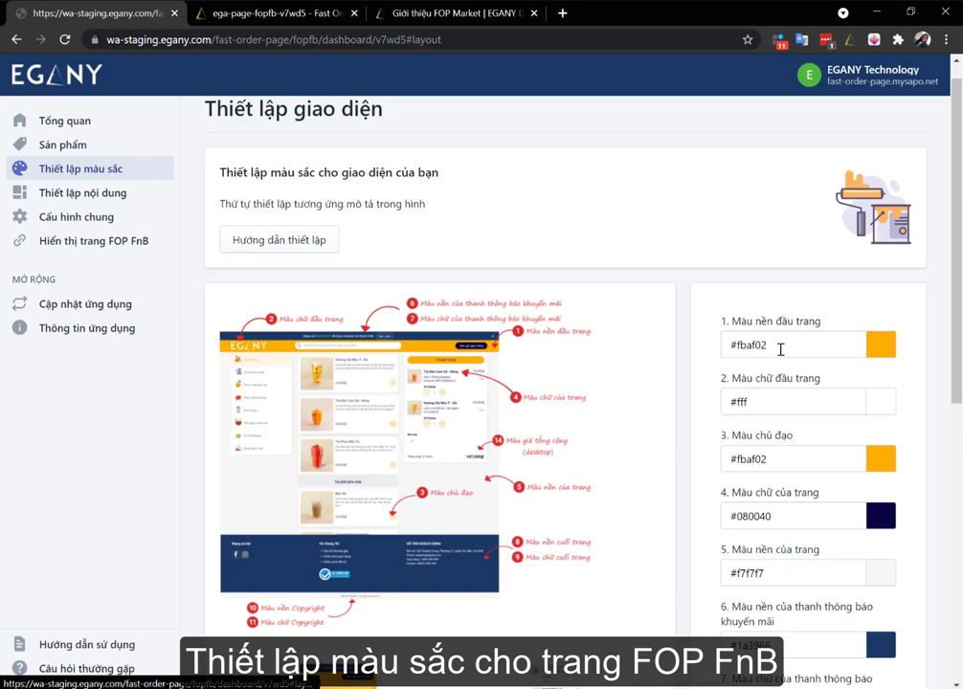
{"action": "left_click", "coordinate": [844, 341]}
{"action": "left_click_drag", "start_coordinate": [855, 387], "coordinate": [855, 371]}
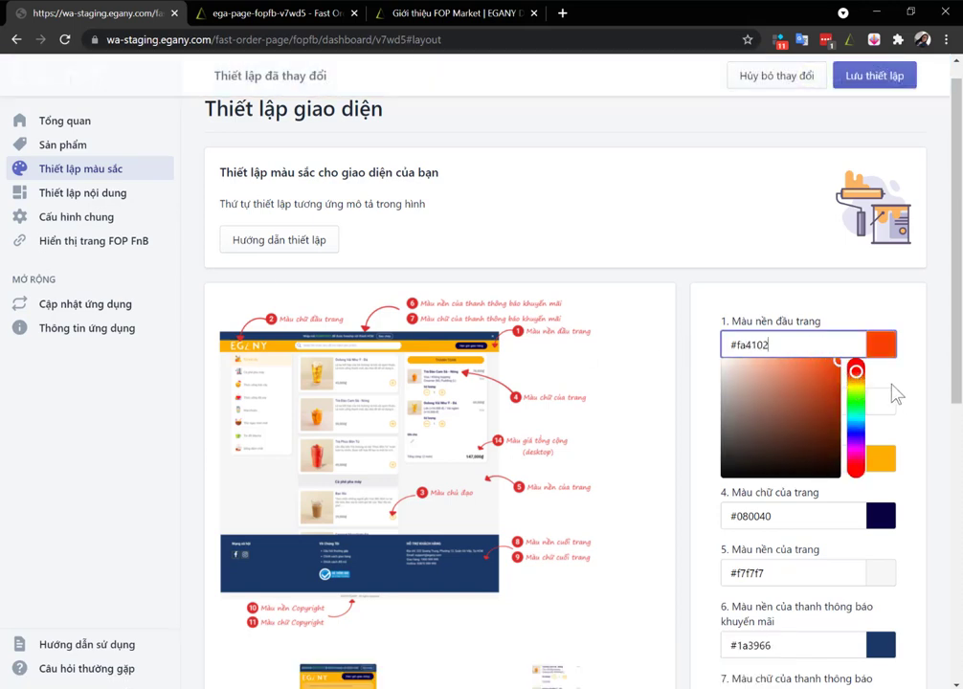
{"action": "left_click", "coordinate": [895, 393]}
Set the main colour (Màu chủ đạo) to the green #3afa02.
{"action": "scroll", "coordinate": [832, 407], "scroll_direction": "down", "scroll_amount": 2}
{"action": "left_click", "coordinate": [834, 309]}
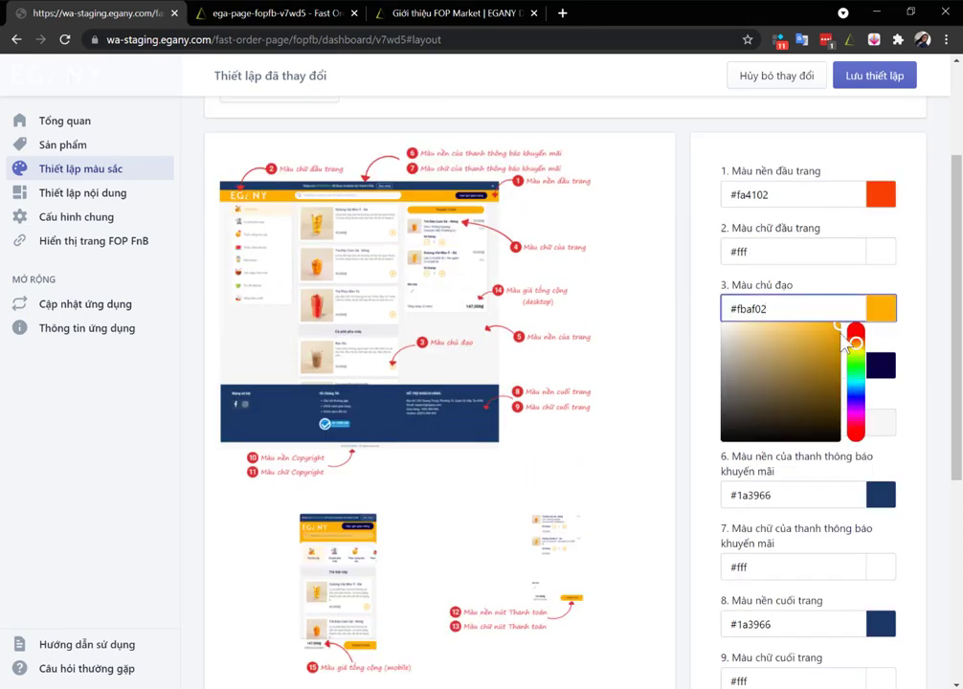
{"action": "mouse_move", "coordinate": [844, 343]}
{"action": "left_mouse_down"}
{"action": "mouse_move", "coordinate": [853, 328]}
{"action": "mouse_move", "coordinate": [854, 361]}
{"action": "left_mouse_up"}
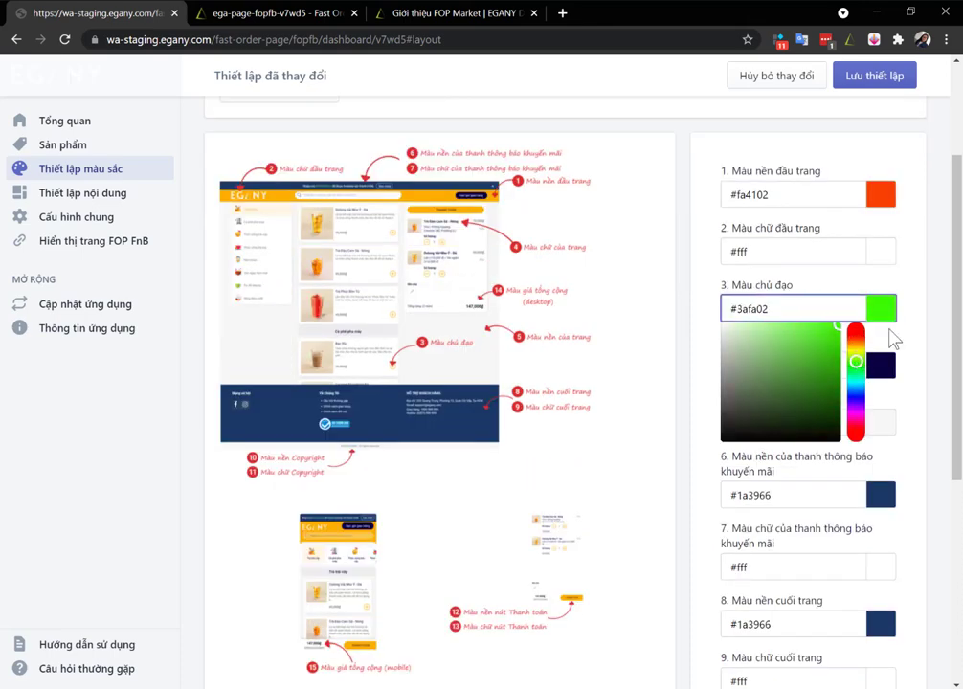
{"action": "left_click", "coordinate": [893, 338]}
Set the checkout button background colour (Màu nền của nút thanh toán) to #c602fa and save the colour settings.
{"action": "scroll", "coordinate": [850, 426], "scroll_direction": "down", "scroll_amount": 5}
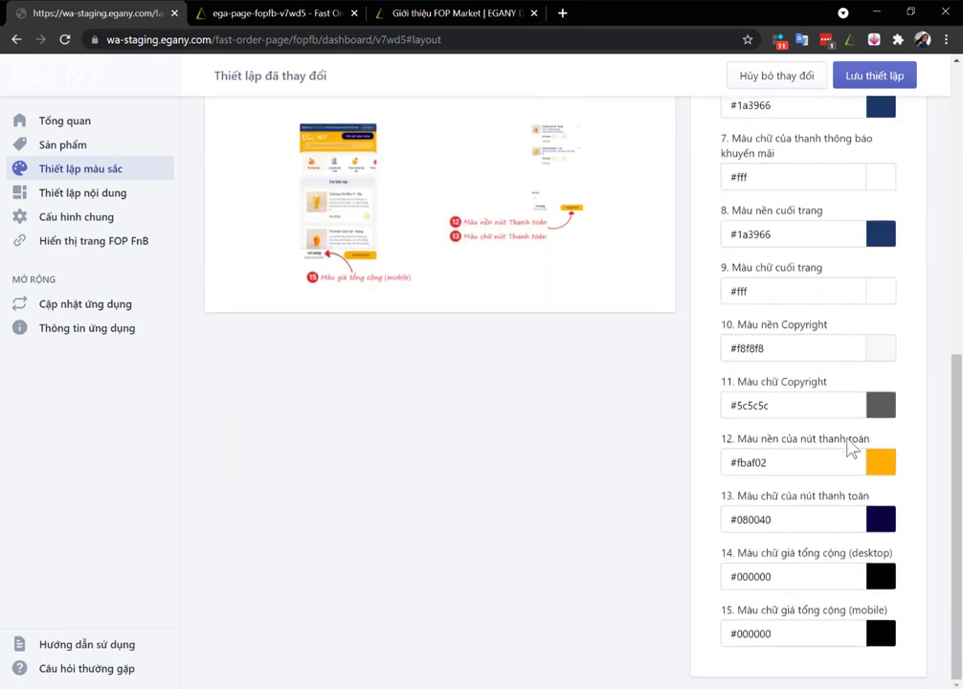
{"action": "left_click", "coordinate": [811, 463]}
{"action": "left_click_drag", "start_coordinate": [853, 498], "coordinate": [856, 567]}
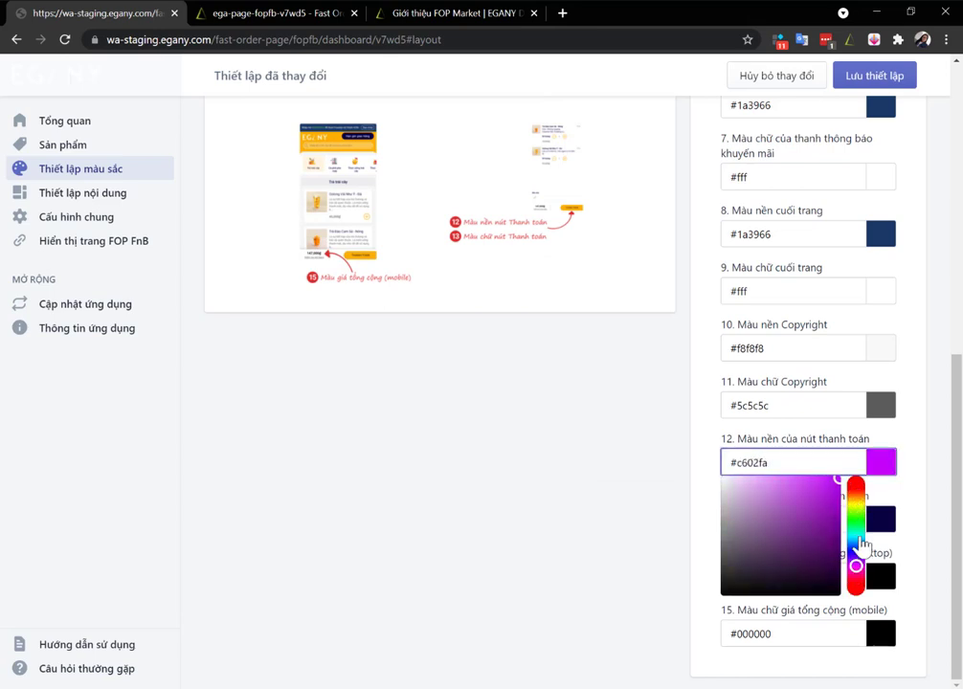
{"action": "left_click", "coordinate": [873, 75]}
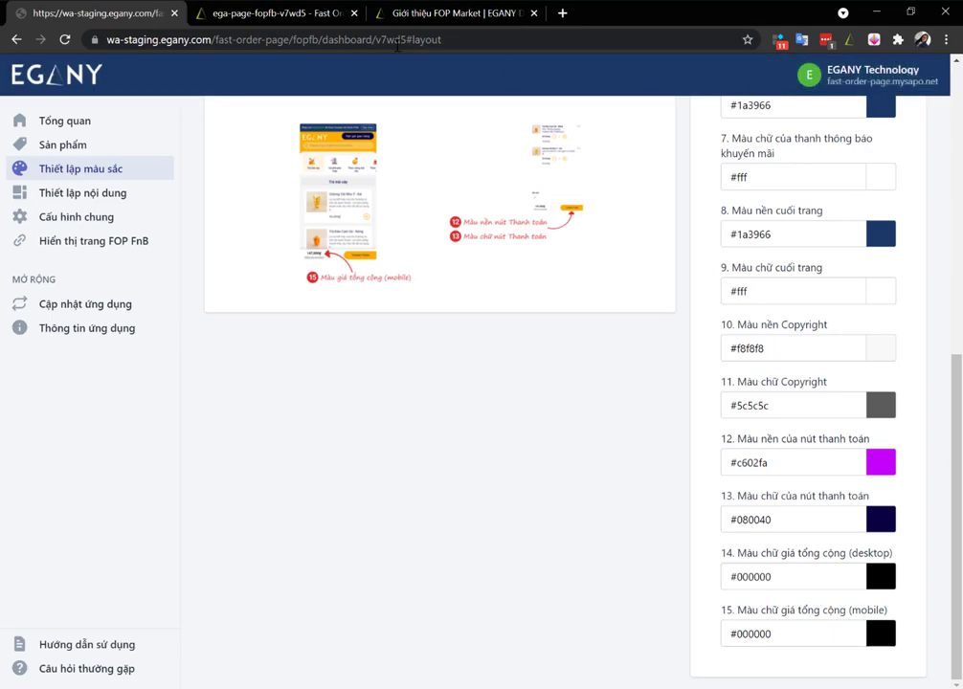
Reload the storefront page and review the header, main and checkout button colours.
{"action": "left_click", "coordinate": [870, 90]}
{"action": "left_click", "coordinate": [64, 39]}
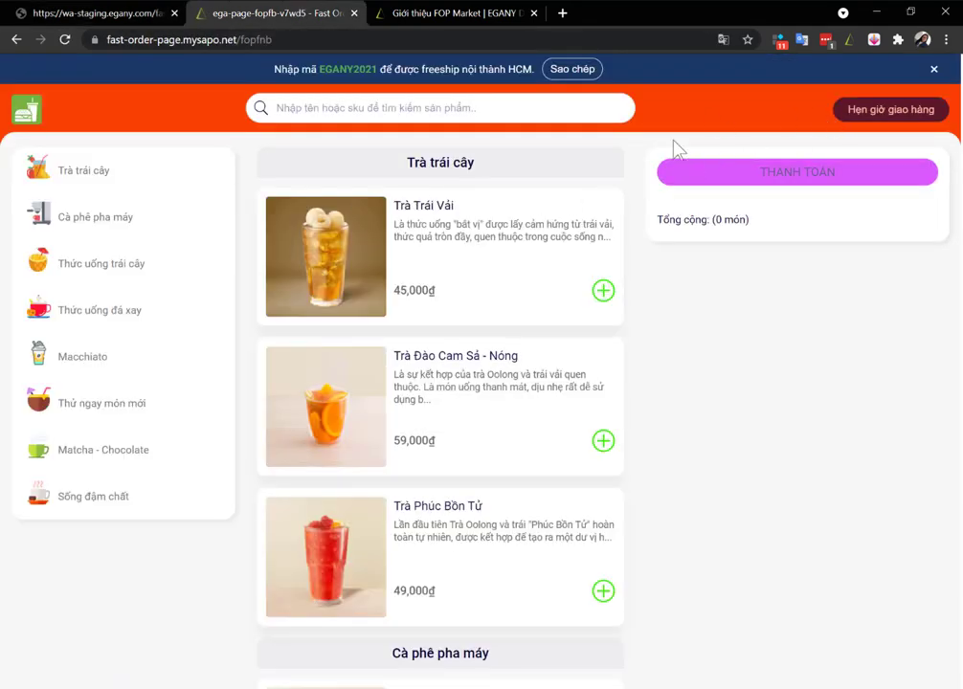
{"action": "scroll", "coordinate": [645, 339], "scroll_direction": "down", "scroll_amount": 4}
{"action": "scroll", "coordinate": [645, 339], "scroll_direction": "up", "scroll_amount": 4}
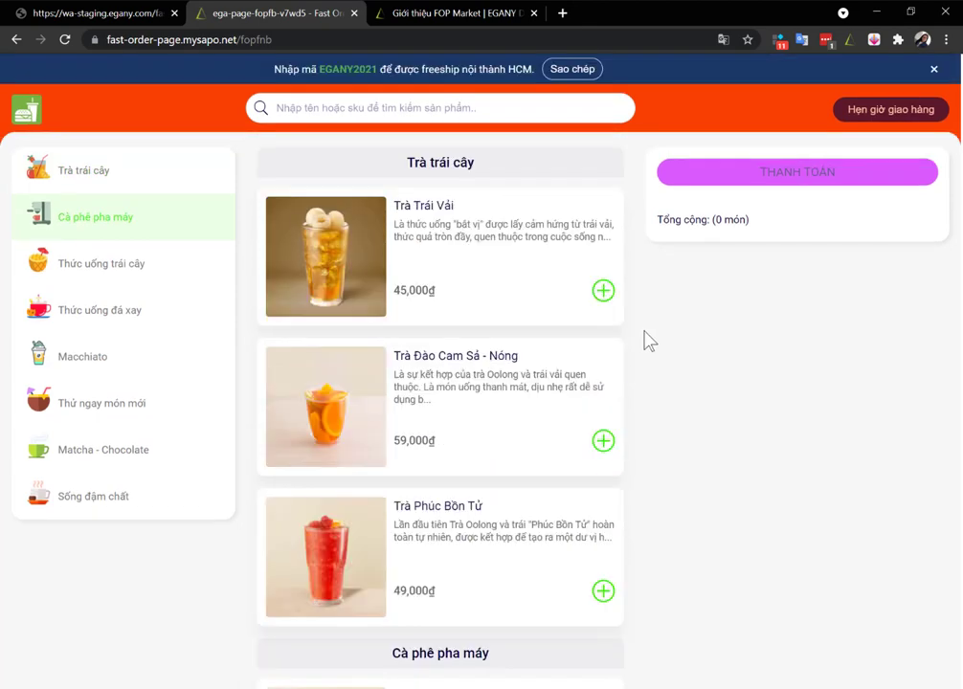
Upload the favicon image file as the page's favicon (Ảnh Favicon) in the FOP FnB content settings.
{"action": "left_click", "coordinate": [137, 15]}
{"action": "left_click", "coordinate": [106, 199]}
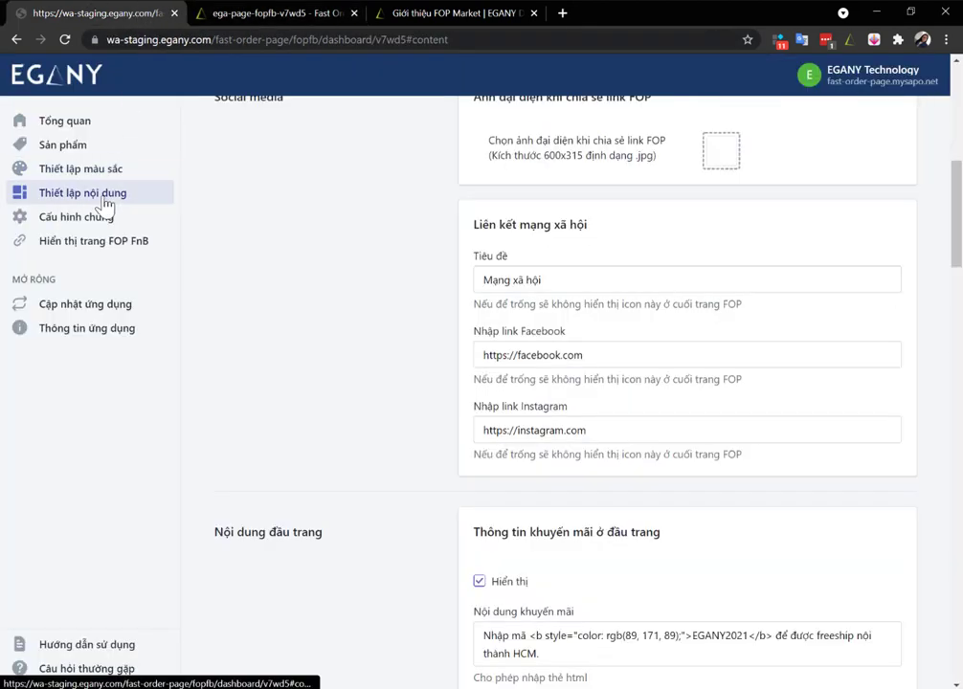
{"action": "scroll", "coordinate": [527, 294], "scroll_direction": "up", "scroll_amount": 5}
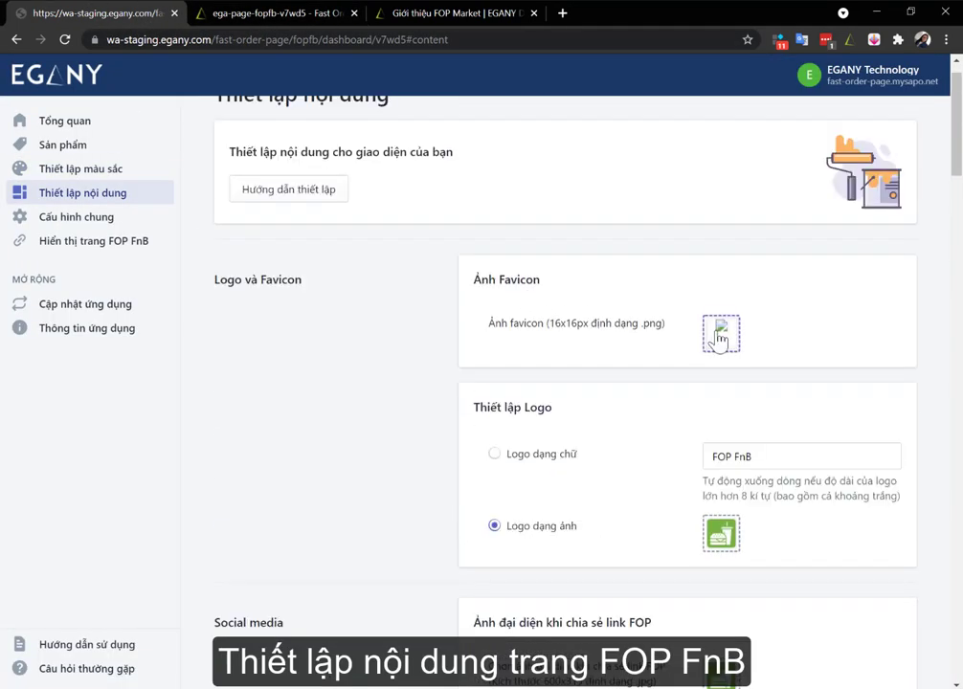
{"action": "left_click", "coordinate": [719, 335]}
{"action": "left_click", "coordinate": [269, 161]}
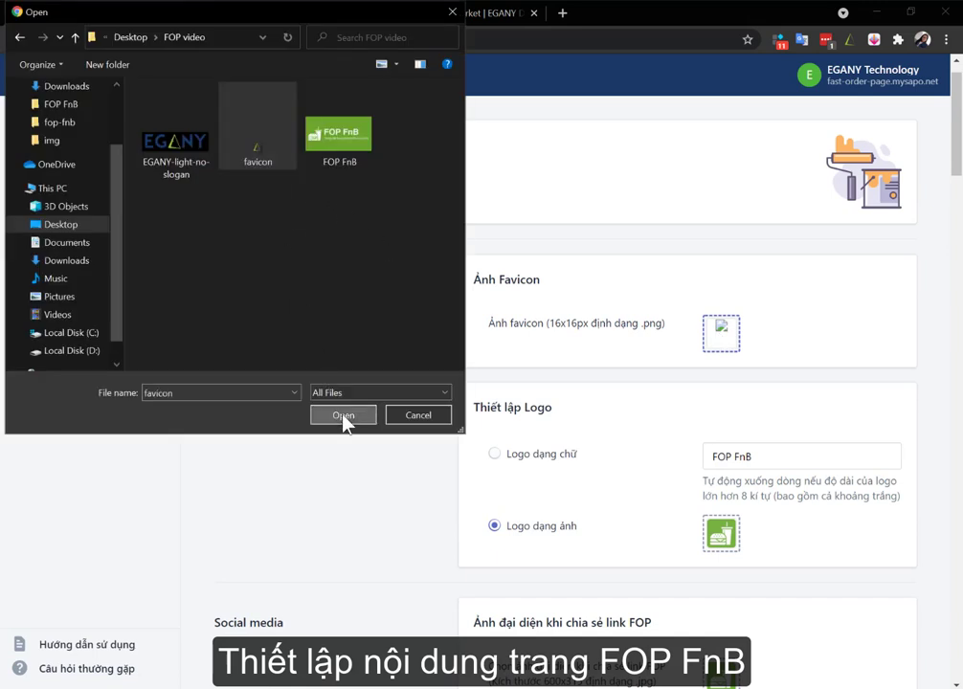
{"action": "left_click", "coordinate": [343, 418]}
{"action": "left_click", "coordinate": [780, 340]}
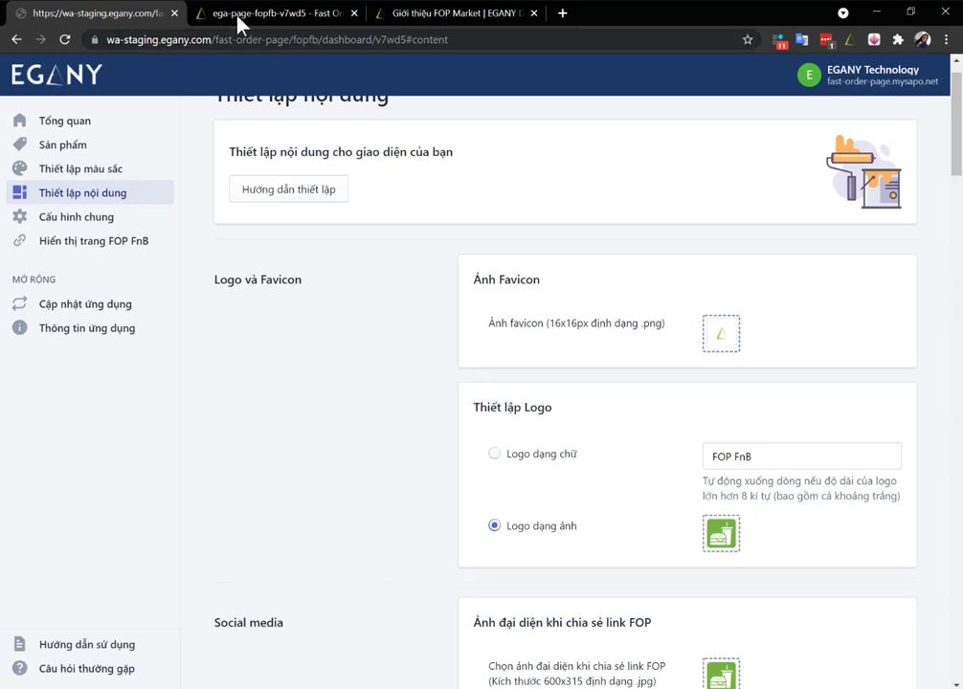
{"action": "left_click", "coordinate": [205, 18]}
{"action": "left_click", "coordinate": [112, 16]}
Upload the EGANY-light-no-slogan file as the image logo (Logo dạng ảnh) in the logo settings.
{"action": "scroll", "coordinate": [637, 427], "scroll_direction": "down", "scroll_amount": 1}
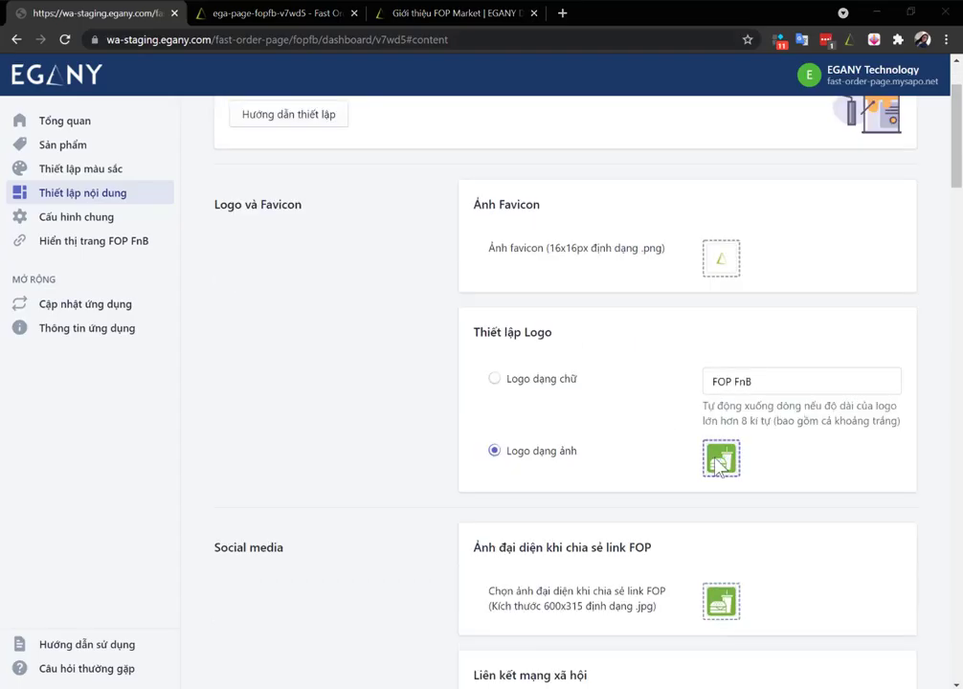
{"action": "left_click", "coordinate": [719, 463]}
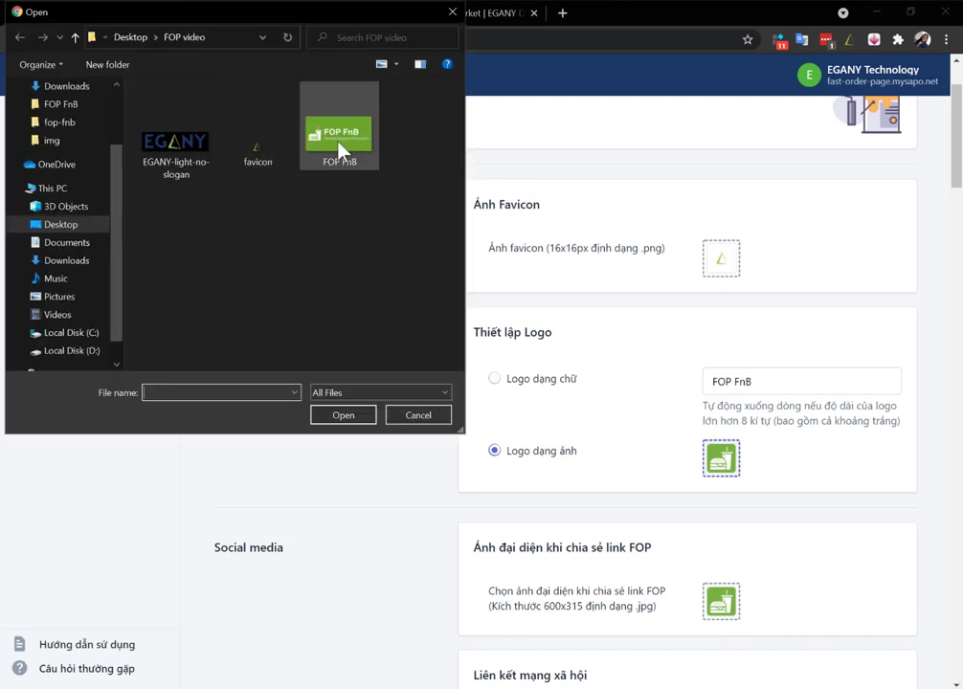
{"action": "left_click", "coordinate": [175, 144]}
{"action": "left_click", "coordinate": [337, 414]}
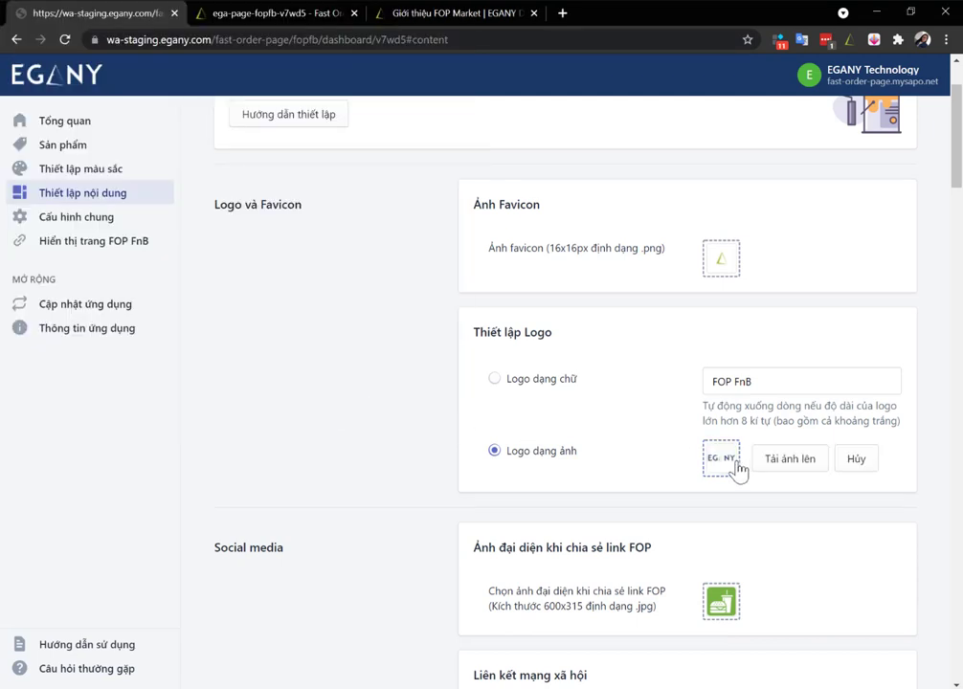
{"action": "left_click", "coordinate": [782, 464]}
Upload the FOP FnB image as the picture shown when the FOP link is shared (Social media).
{"action": "scroll", "coordinate": [785, 464], "scroll_direction": "down", "scroll_amount": 2}
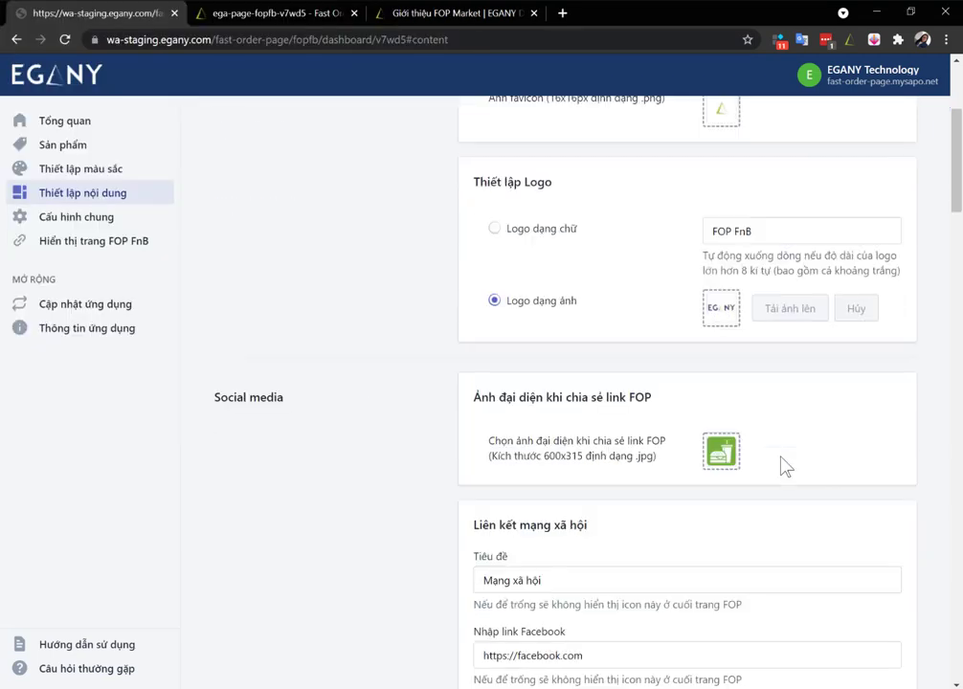
{"action": "left_click", "coordinate": [724, 454]}
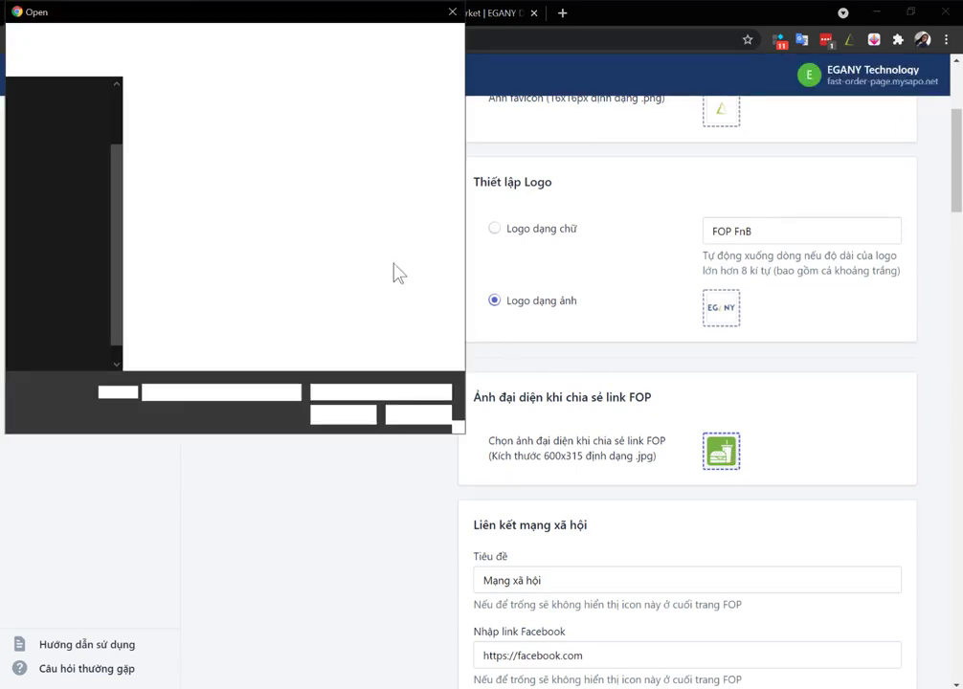
{"action": "left_click", "coordinate": [333, 137]}
{"action": "left_click", "coordinate": [346, 415]}
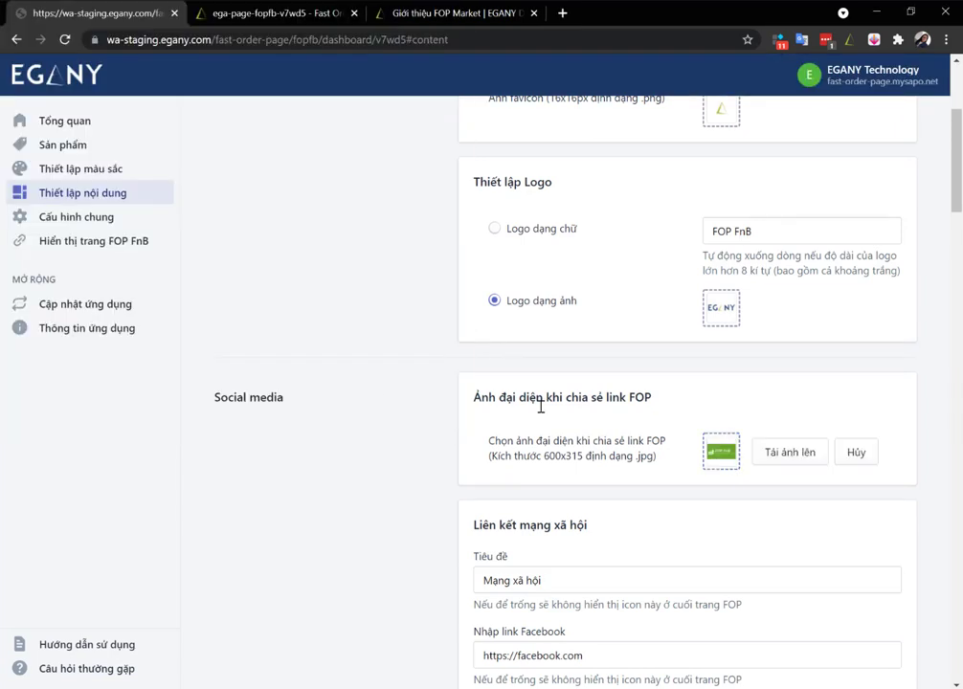
{"action": "left_click", "coordinate": [780, 459]}
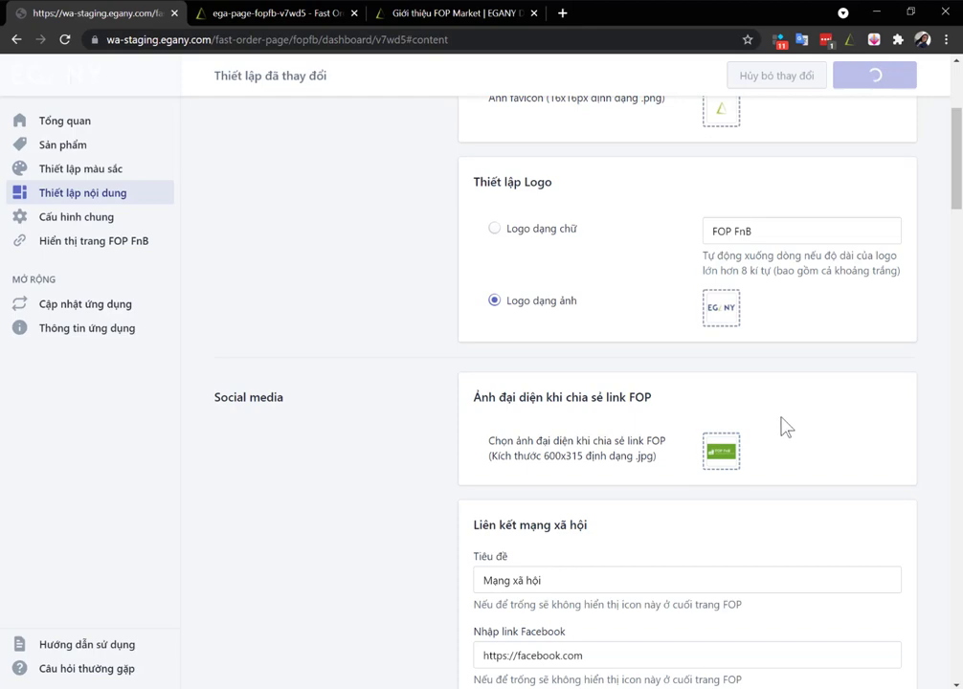
Reload the storefront order page and review the logo in the page header.
{"action": "scroll", "coordinate": [765, 440], "scroll_direction": "up", "scroll_amount": 2}
{"action": "left_click", "coordinate": [268, 12]}
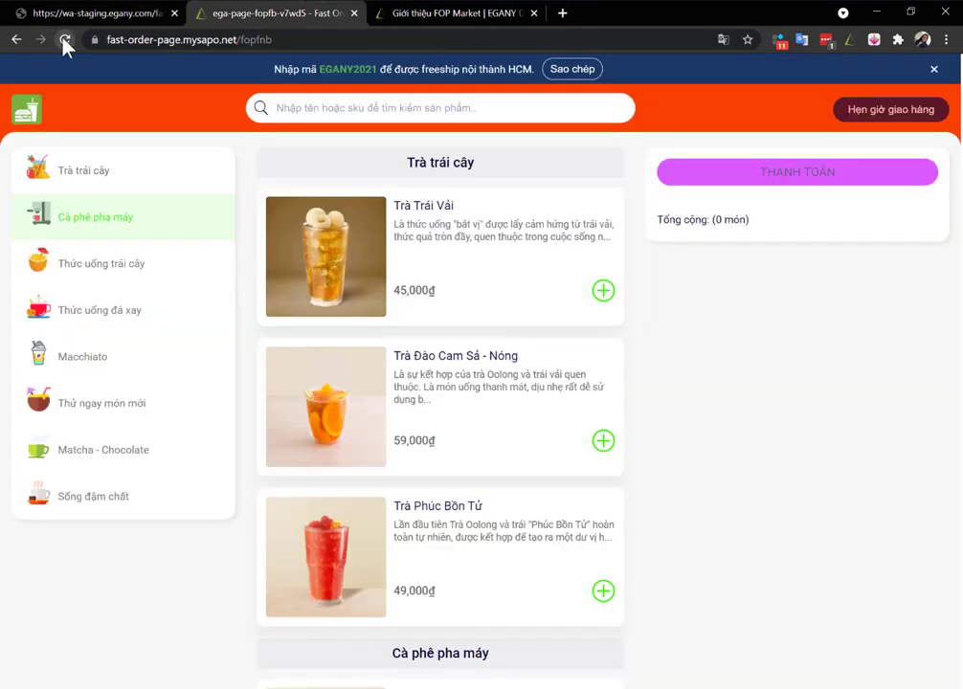
{"action": "left_click", "coordinate": [64, 40]}
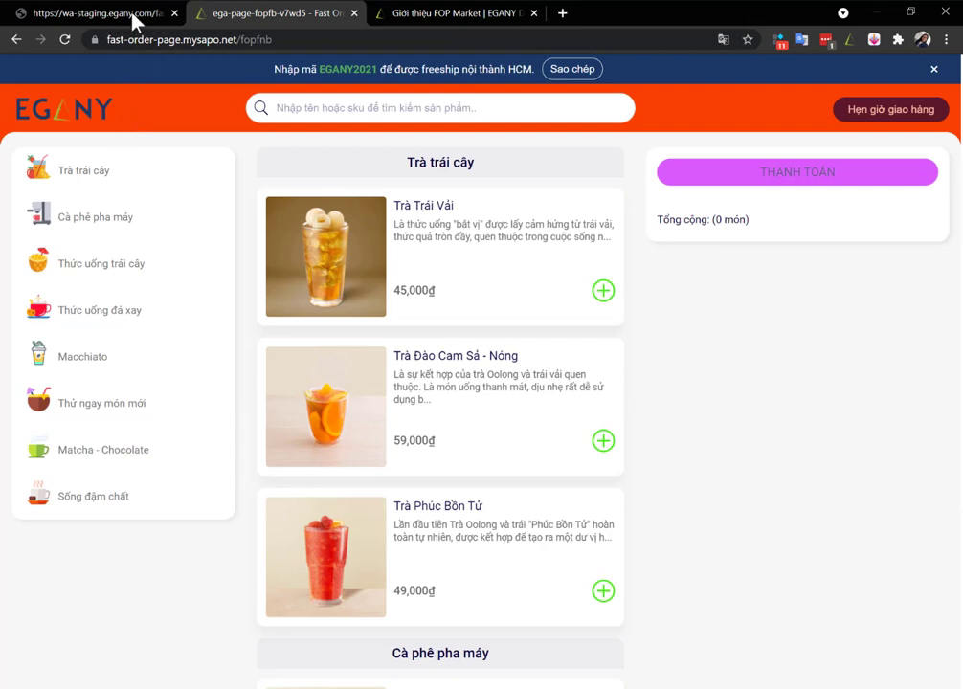
{"action": "left_click", "coordinate": [103, 11]}
{"action": "left_click", "coordinate": [516, 399]}
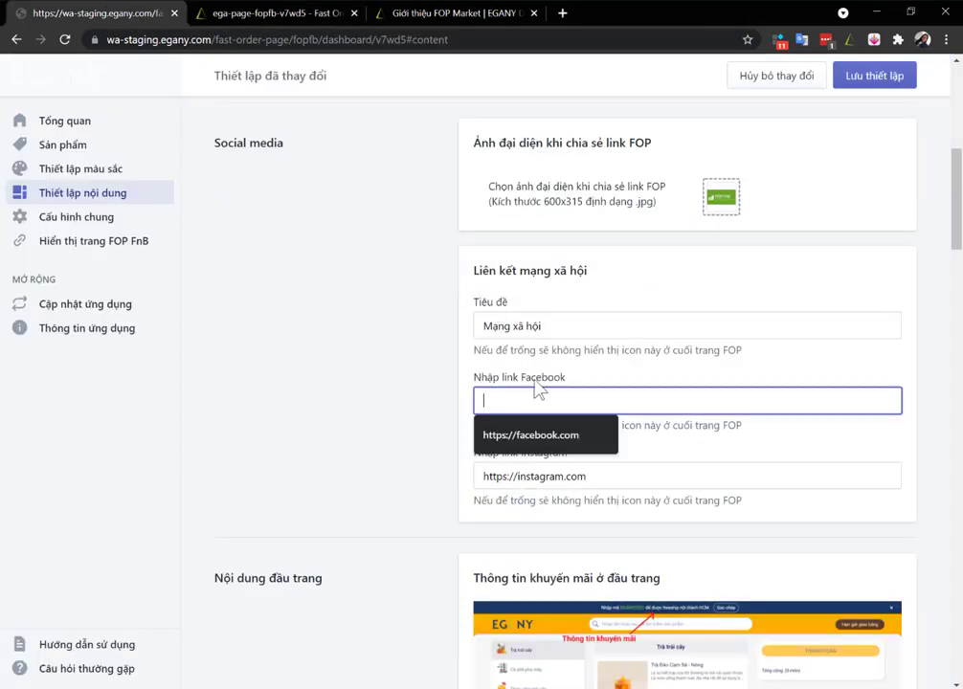
{"action": "left_click", "coordinate": [531, 435]}
Show the header promotion and set its code to FREESHIP in both the promotion content and the Mã khuyến mãi field.
{"action": "scroll", "coordinate": [602, 394], "scroll_direction": "down", "scroll_amount": 5}
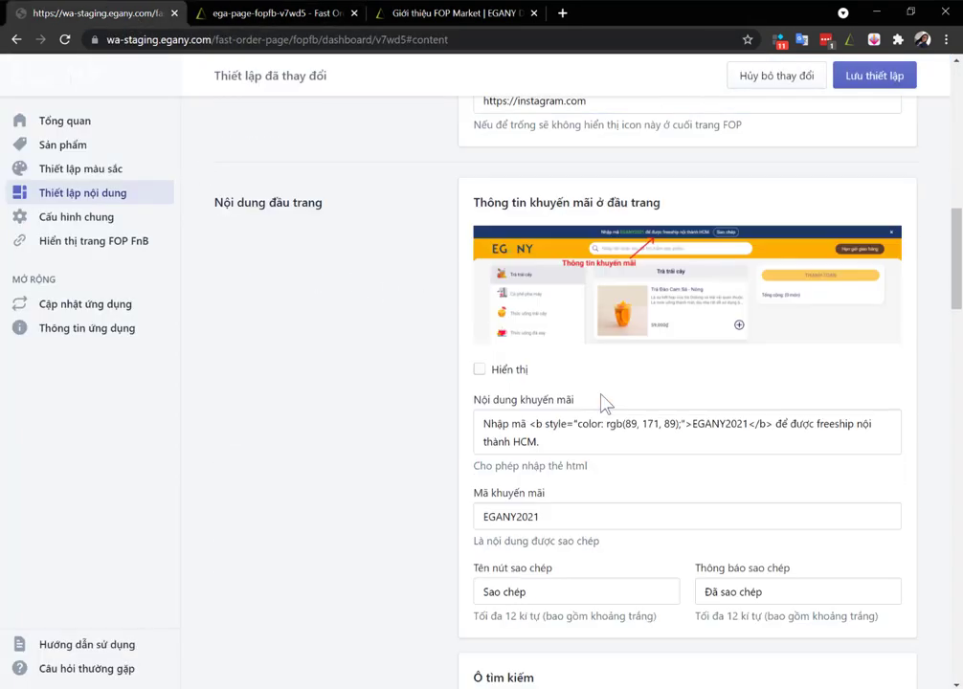
{"action": "left_click", "coordinate": [480, 370]}
{"action": "left_click", "coordinate": [749, 427]}
{"action": "key", "text": "BackSpace"}
{"action": "key", "text": "BackSpace"}
{"action": "key", "text": "BackSpace"}
{"action": "key", "text": "BackSpace"}
{"action": "key", "text": "BackSpace"}
{"action": "key", "text": "BackSpace"}
{"action": "key", "text": "BackSpace"}
{"action": "key", "text": "BackSpace"}
{"action": "key", "text": "BackSpace"}
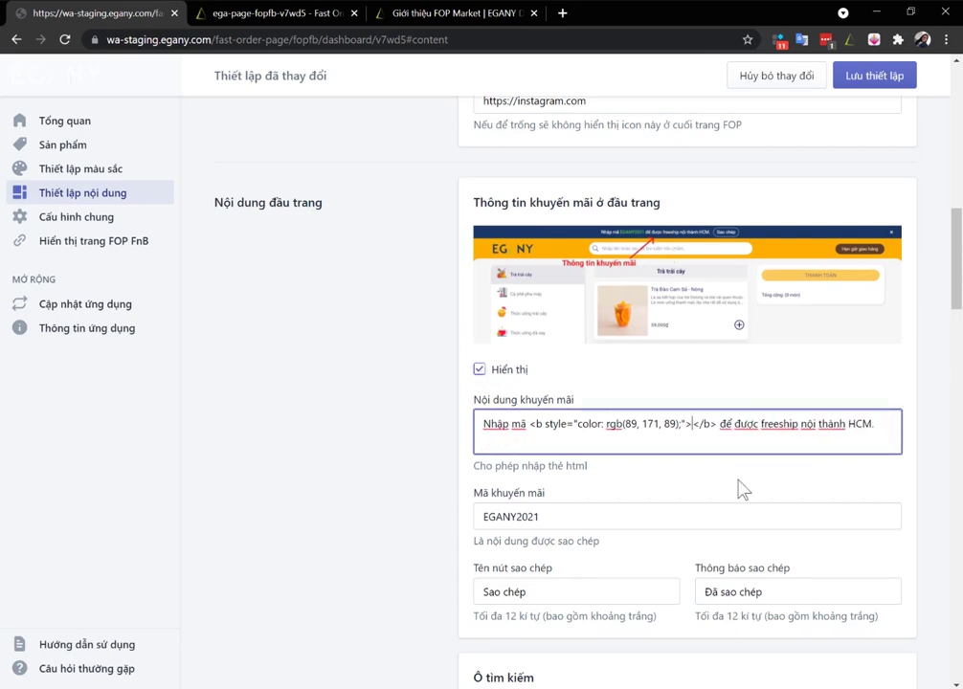
{"action": "type", "text": "FREESHIP"}
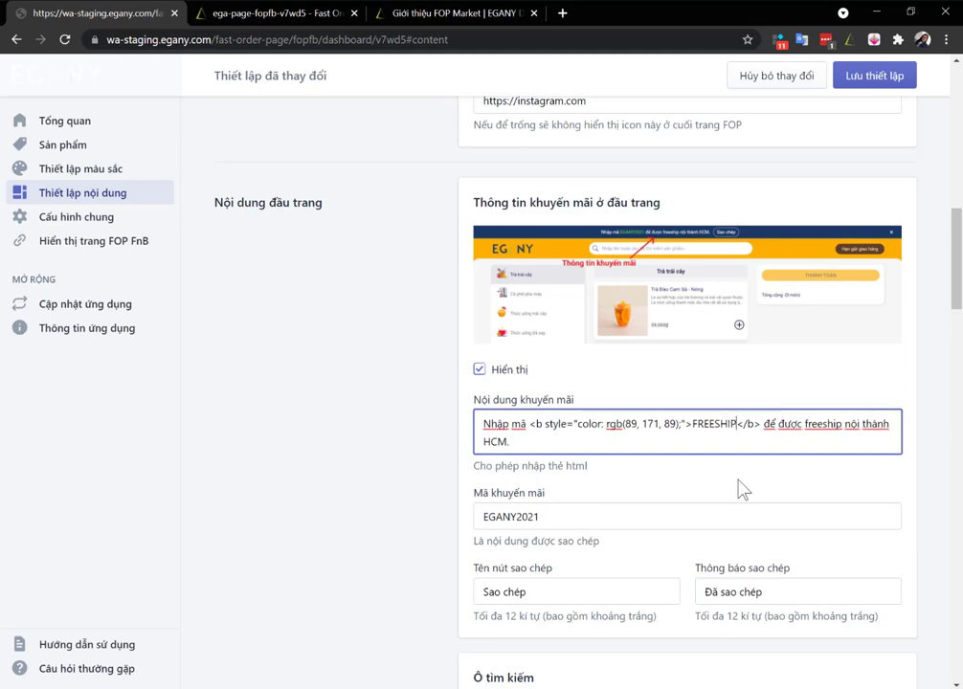
{"action": "left_click_drag", "start_coordinate": [546, 516], "coordinate": [476, 515]}
{"action": "type", "text": "FREESHIP"}
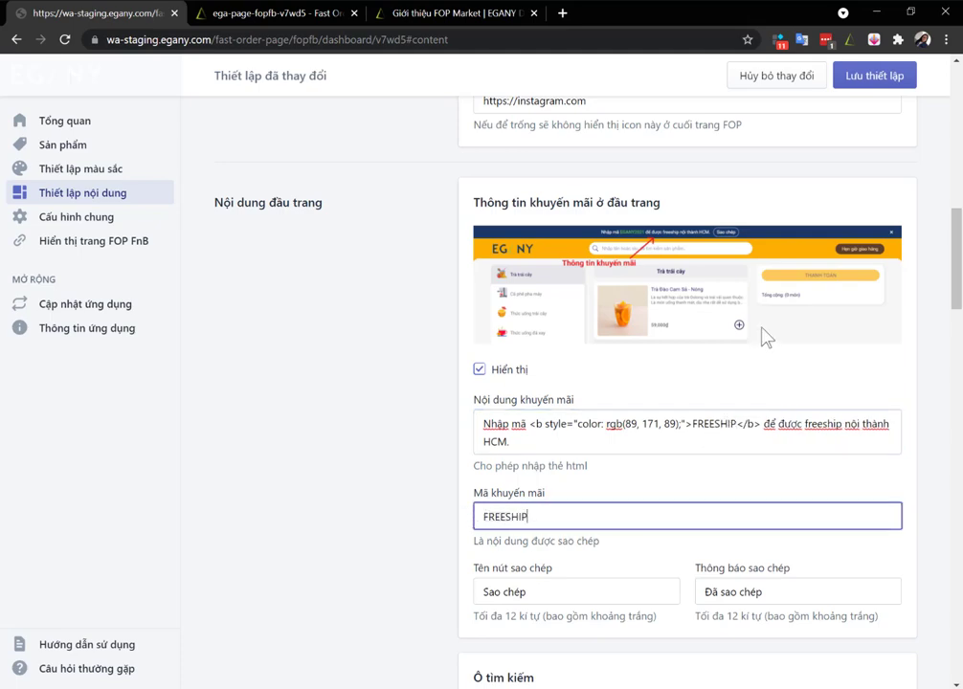
Save the promotion settings and reload the storefront to check the header promotion bar.
{"action": "scroll", "coordinate": [673, 454], "scroll_direction": "down", "scroll_amount": 2}
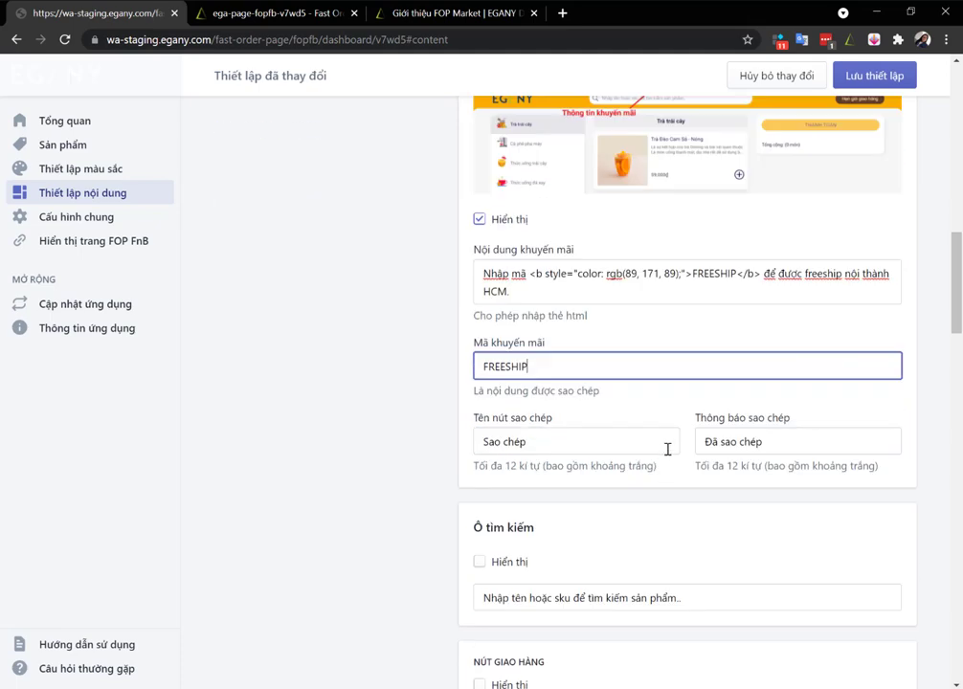
{"action": "scroll", "coordinate": [668, 448], "scroll_direction": "up", "scroll_amount": 1}
{"action": "left_click", "coordinate": [851, 77]}
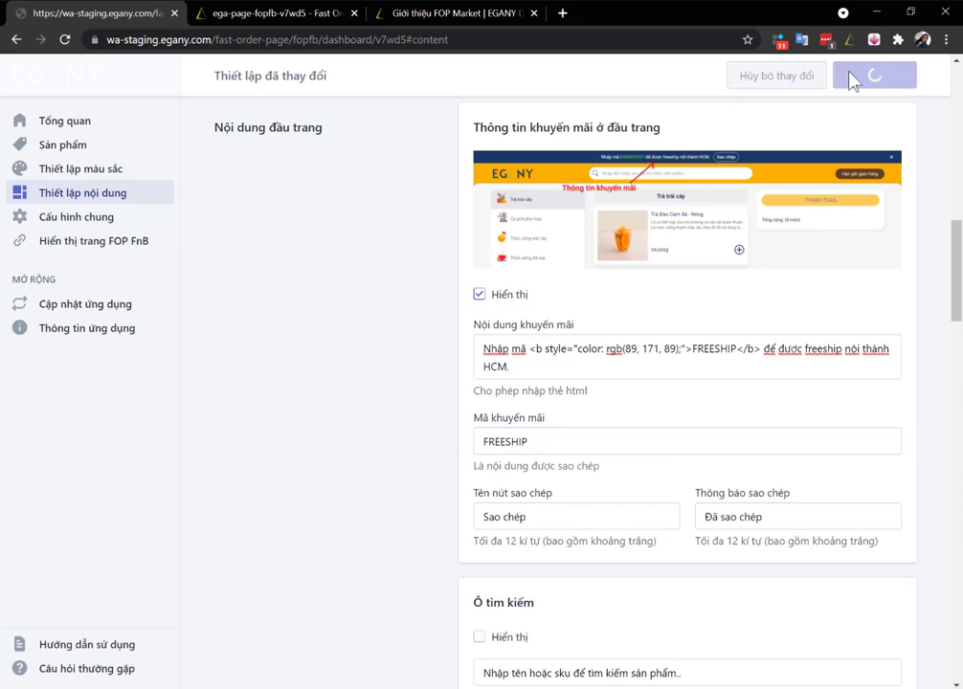
{"action": "left_click", "coordinate": [268, 14]}
{"action": "left_click", "coordinate": [64, 39]}
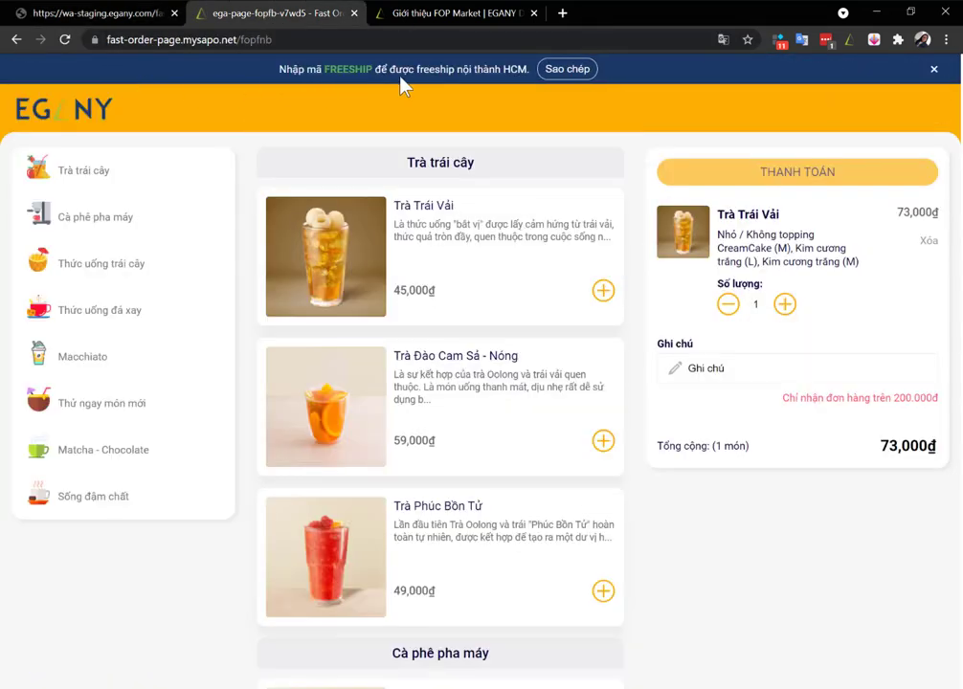
Enable display of the search box (Ô tìm kiếm) and the delivery button (Nút giao hàng) in the header content.
{"action": "left_click", "coordinate": [101, 13]}
{"action": "scroll", "coordinate": [536, 335], "scroll_direction": "down", "scroll_amount": 4}
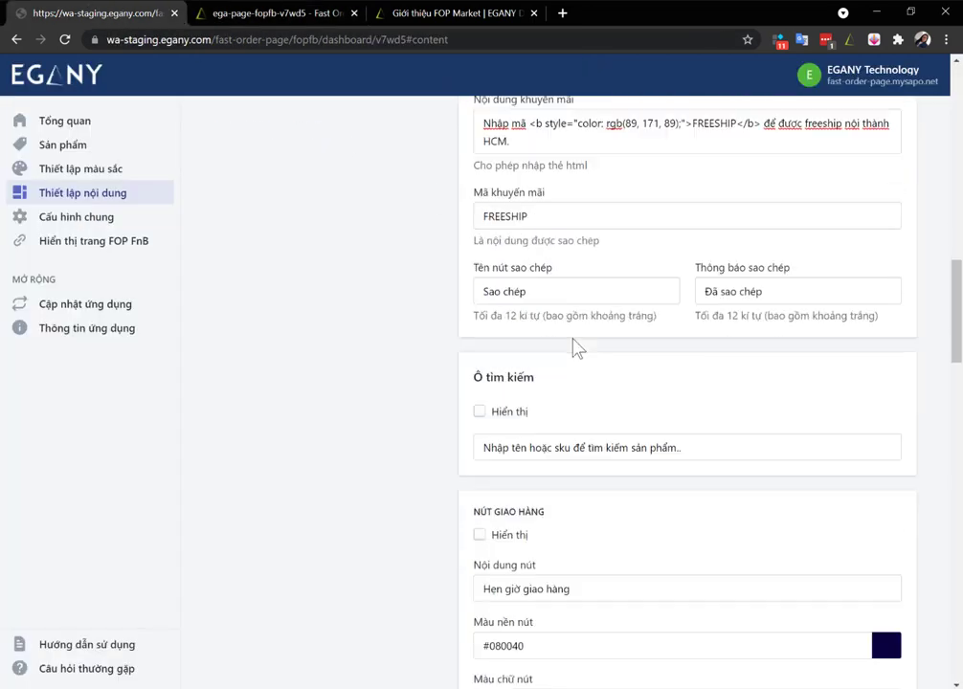
{"action": "left_click", "coordinate": [480, 263]}
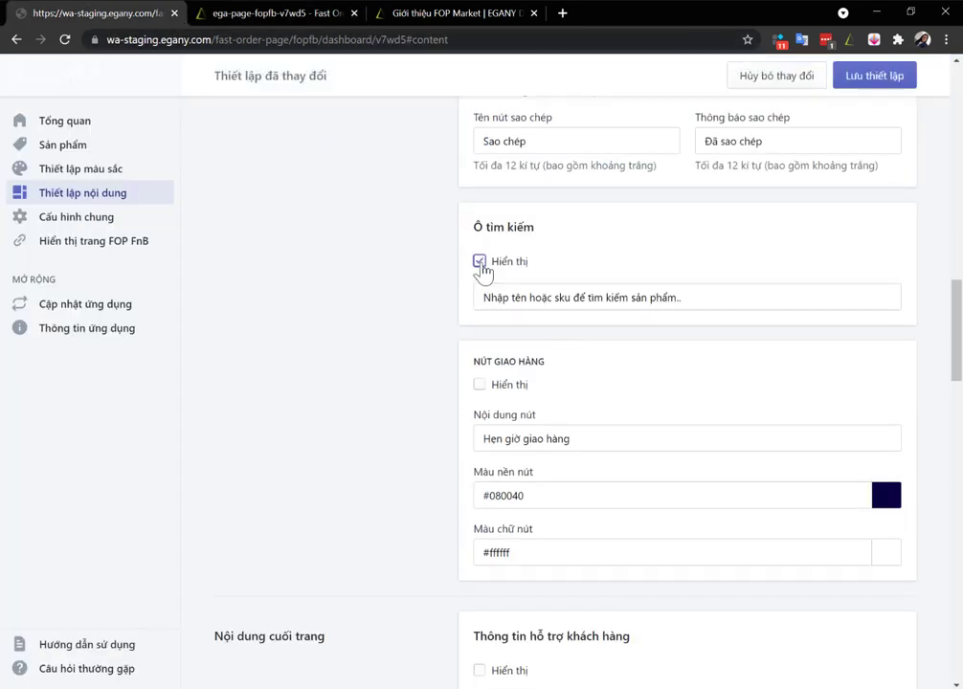
{"action": "left_click", "coordinate": [480, 387]}
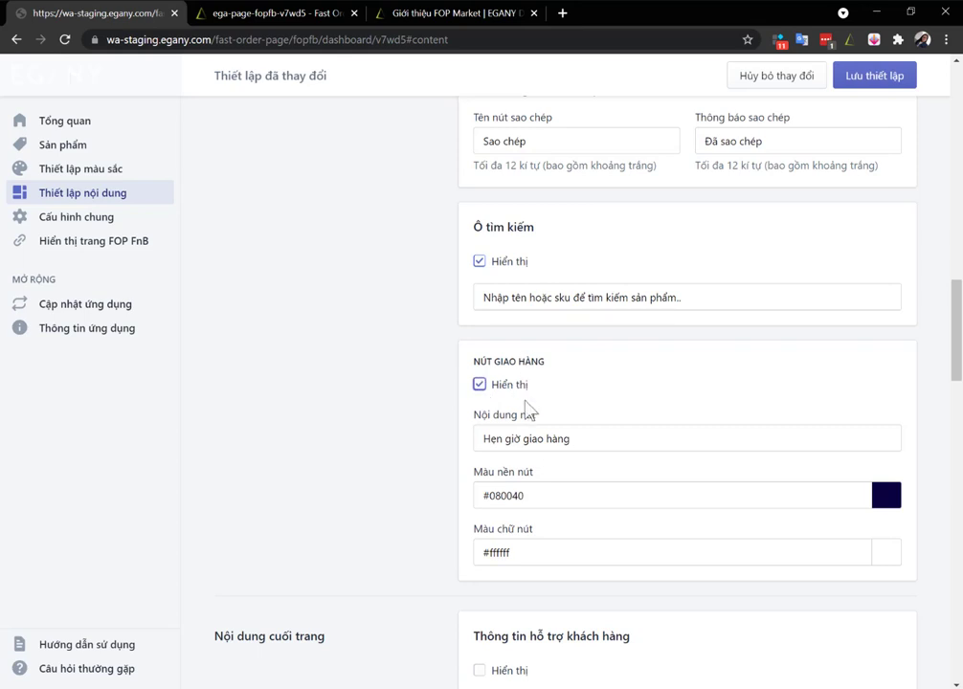
Set the delivery button's background colour (Màu nền nút) to the red #f51313.
{"action": "scroll", "coordinate": [527, 403], "scroll_direction": "down", "scroll_amount": 1}
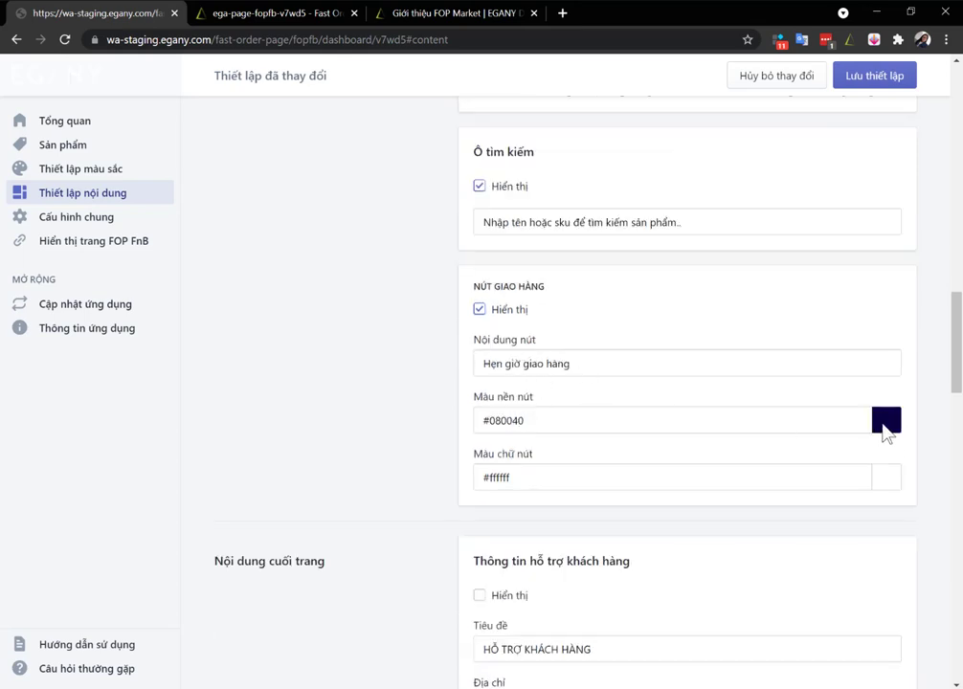
{"action": "left_click", "coordinate": [887, 434]}
{"action": "left_click_drag", "start_coordinate": [607, 516], "coordinate": [611, 450]}
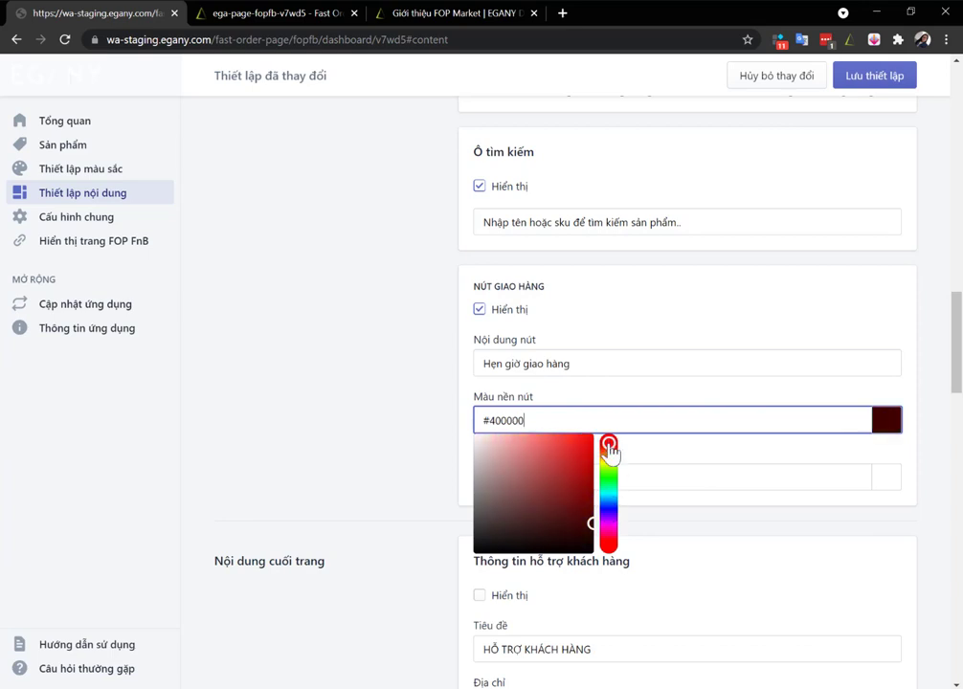
{"action": "left_click_drag", "start_coordinate": [593, 523], "coordinate": [579, 438]}
{"action": "left_click", "coordinate": [644, 404]}
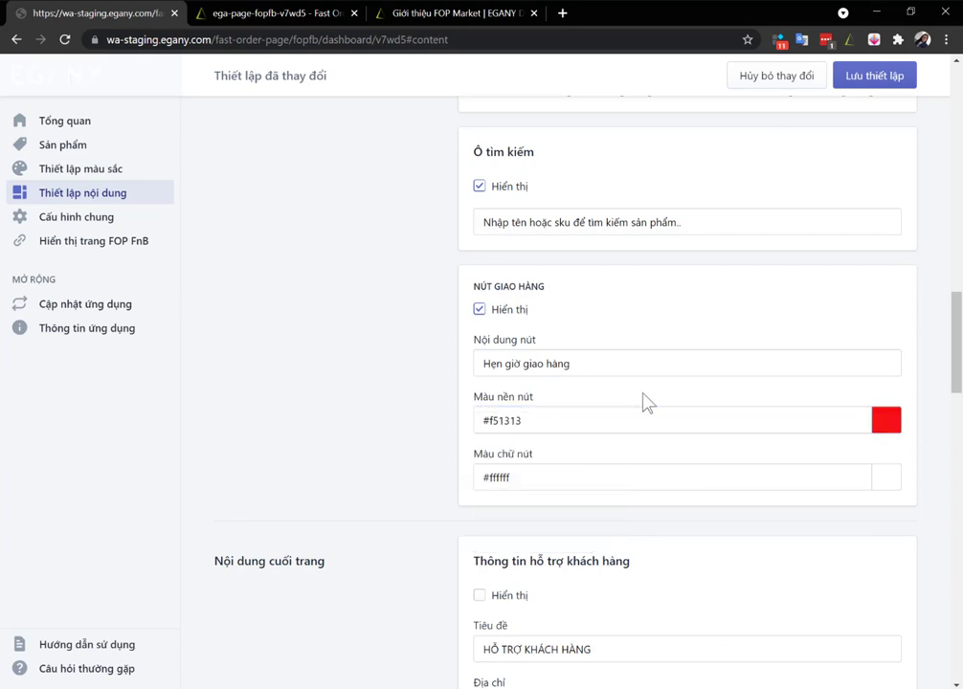
Save the content settings and reload the storefront to check the search box and the delivery button.
{"action": "left_click", "coordinate": [867, 76]}
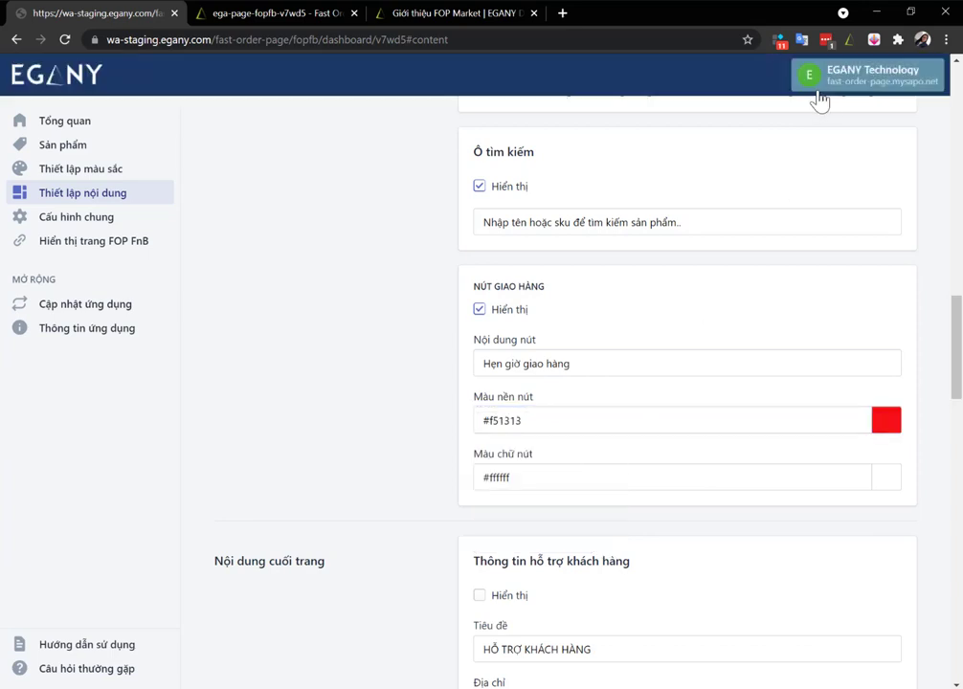
{"action": "left_click", "coordinate": [317, 11]}
{"action": "left_click", "coordinate": [65, 41]}
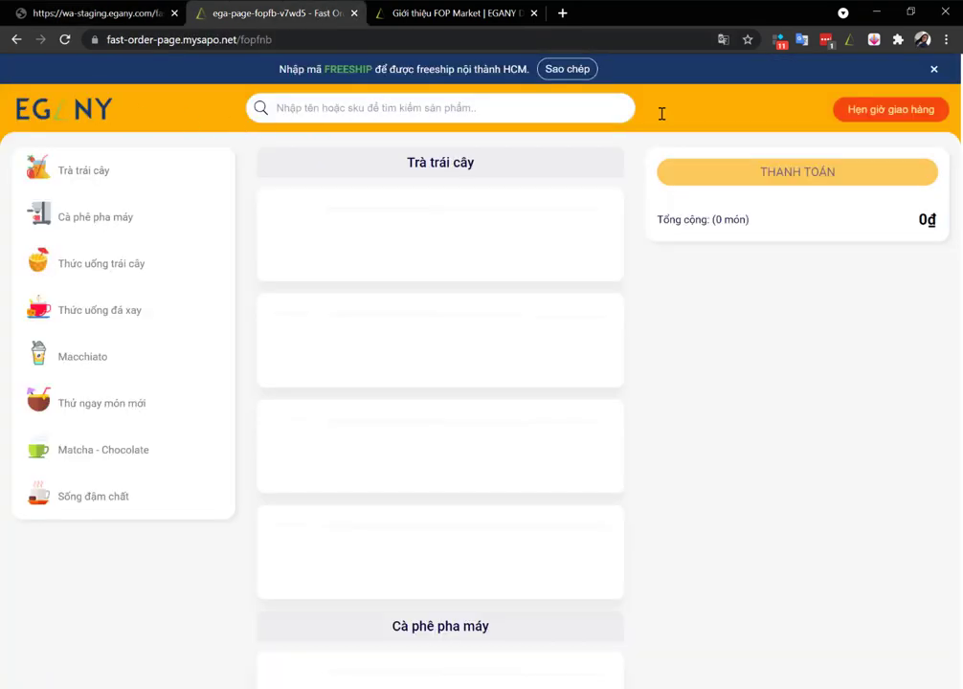
Show the customer support information in the footer content and replace the street number in its address.
{"action": "left_click", "coordinate": [153, 11]}
{"action": "scroll", "coordinate": [525, 287], "scroll_direction": "down", "scroll_amount": 4}
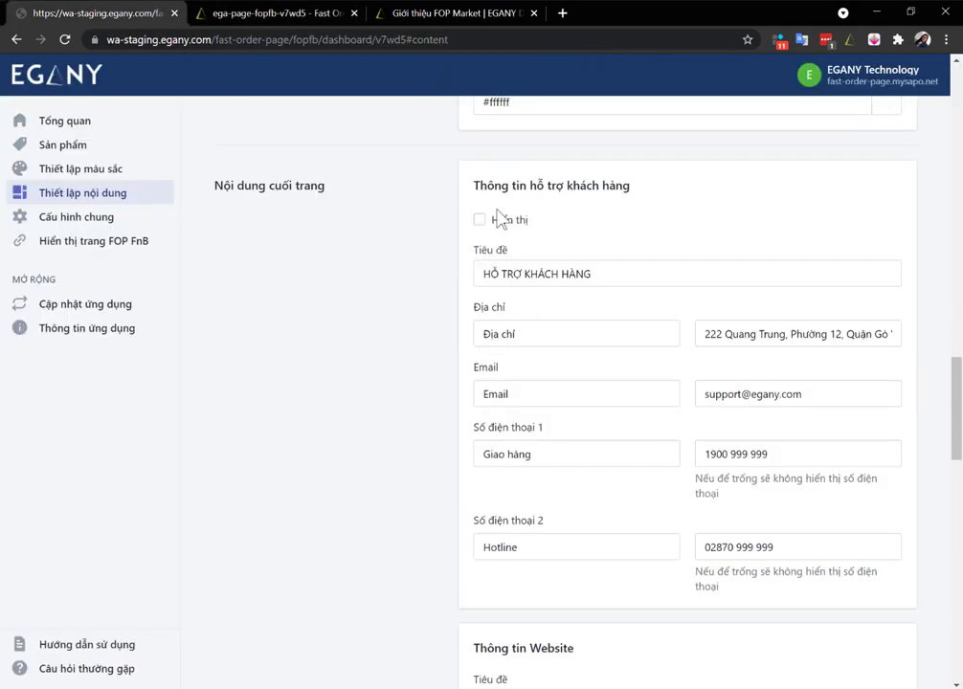
{"action": "left_click", "coordinate": [481, 222]}
{"action": "double_click", "coordinate": [713, 333]}
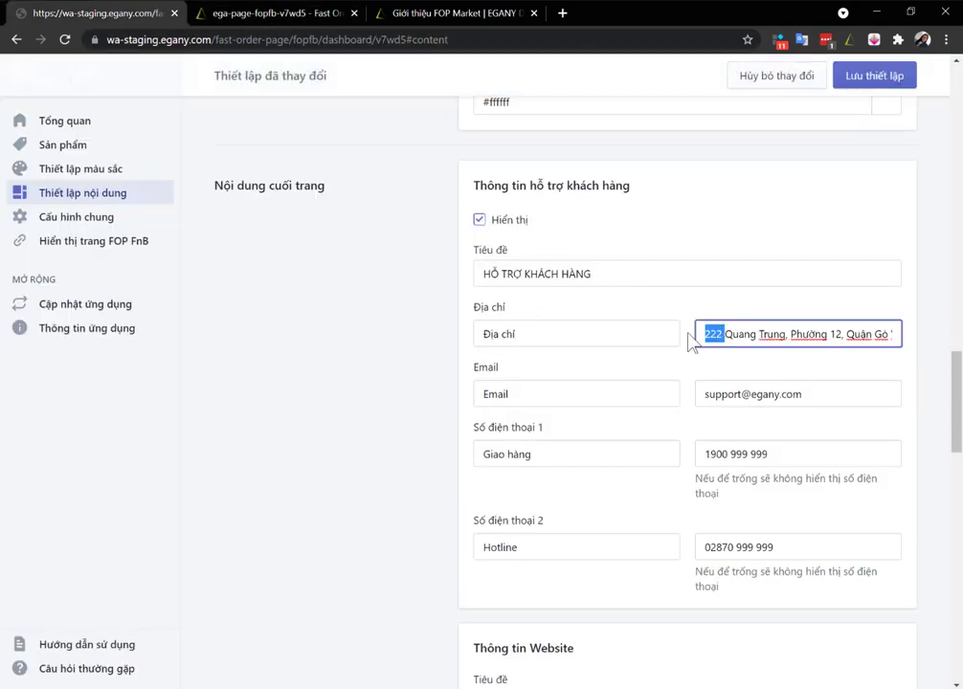
{"action": "type", "text": "313"}
Add a fourth link to the website information (Thông tin Website) and remove it again.
{"action": "scroll", "coordinate": [743, 437], "scroll_direction": "down", "scroll_amount": 4}
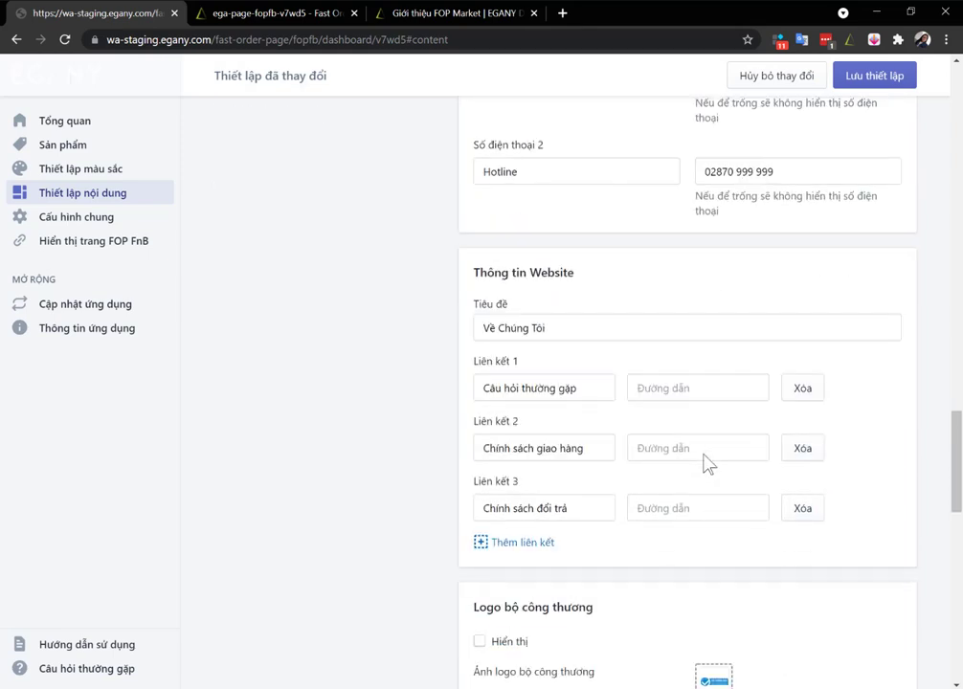
{"action": "left_click", "coordinate": [529, 543]}
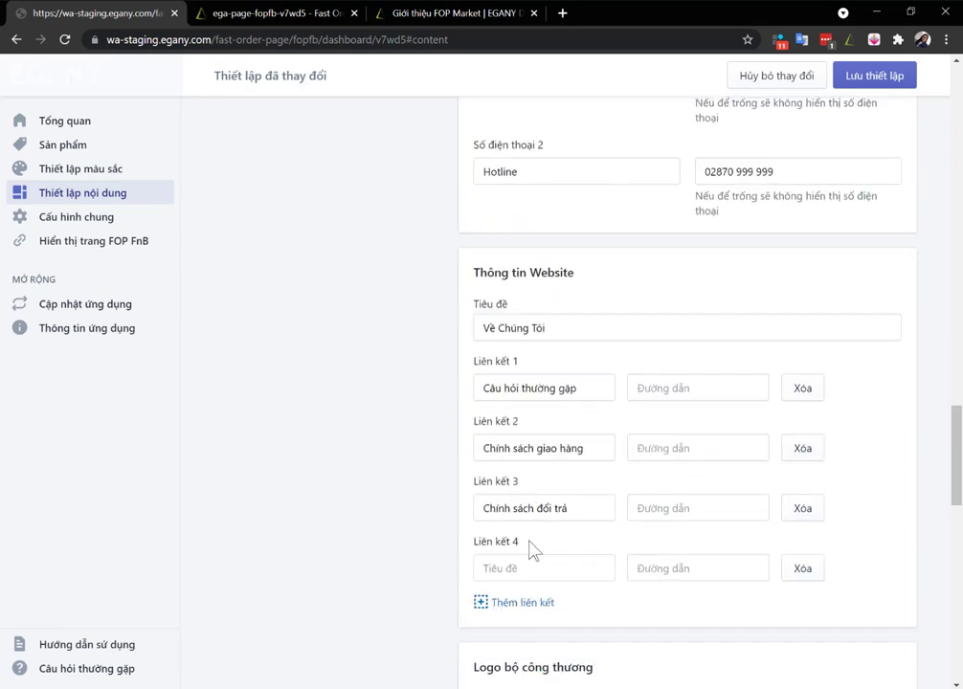
{"action": "left_click", "coordinate": [807, 575]}
Show the Ministry of Industry and Trade logo (Logo bộ công thương) in the footer and save the content settings.
{"action": "scroll", "coordinate": [765, 557], "scroll_direction": "down", "scroll_amount": 3}
{"action": "left_click", "coordinate": [479, 342]}
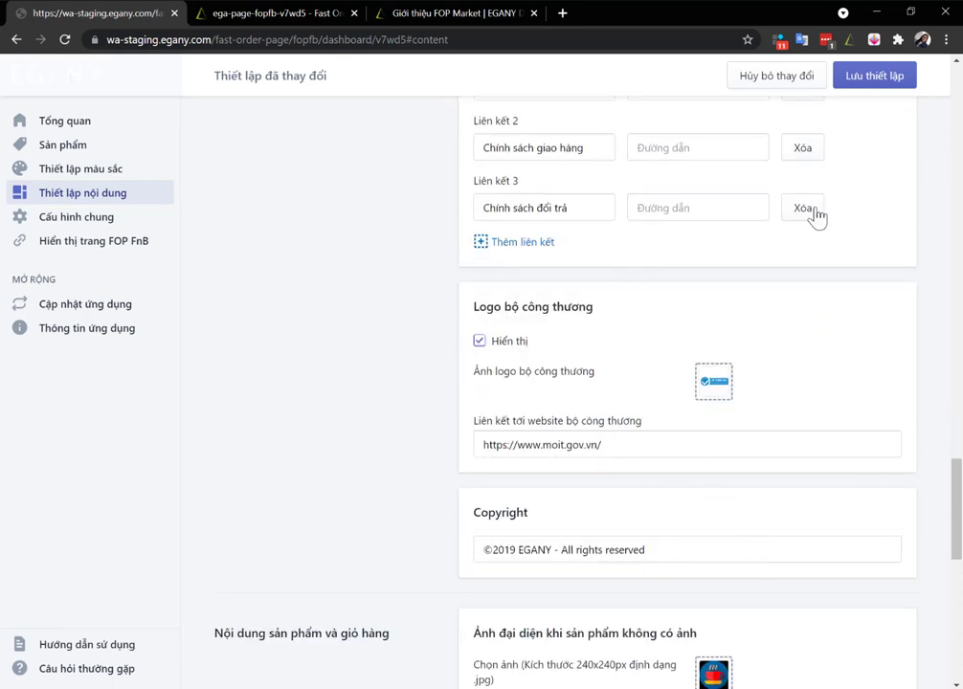
{"action": "left_click", "coordinate": [874, 77]}
{"action": "left_click", "coordinate": [278, 14]}
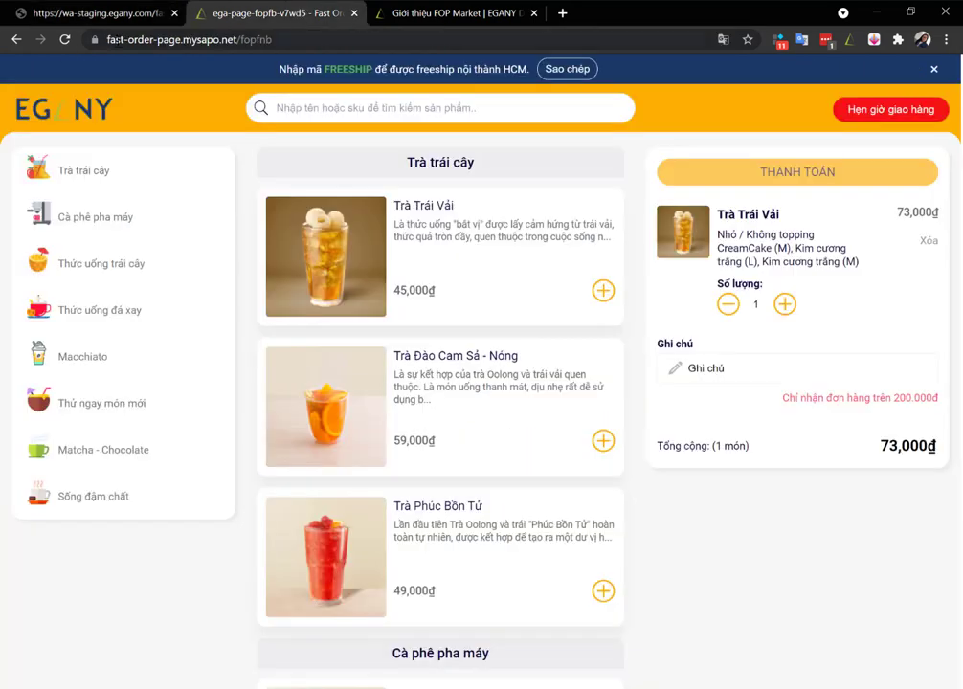
Reload the storefront and jump to the Sống đậm chất category, checking the products and the footer content.
{"action": "left_click", "coordinate": [64, 39]}
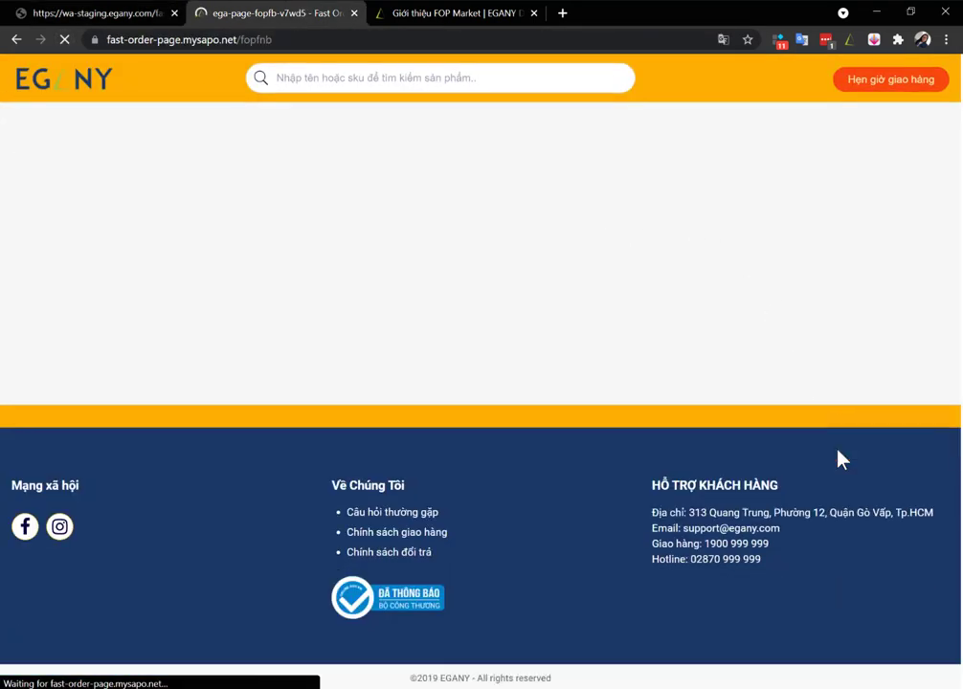
{"action": "scroll", "coordinate": [366, 399], "scroll_direction": "down", "scroll_amount": 1}
{"action": "left_click", "coordinate": [134, 452]}
{"action": "scroll", "coordinate": [698, 443], "scroll_direction": "down", "scroll_amount": 10}
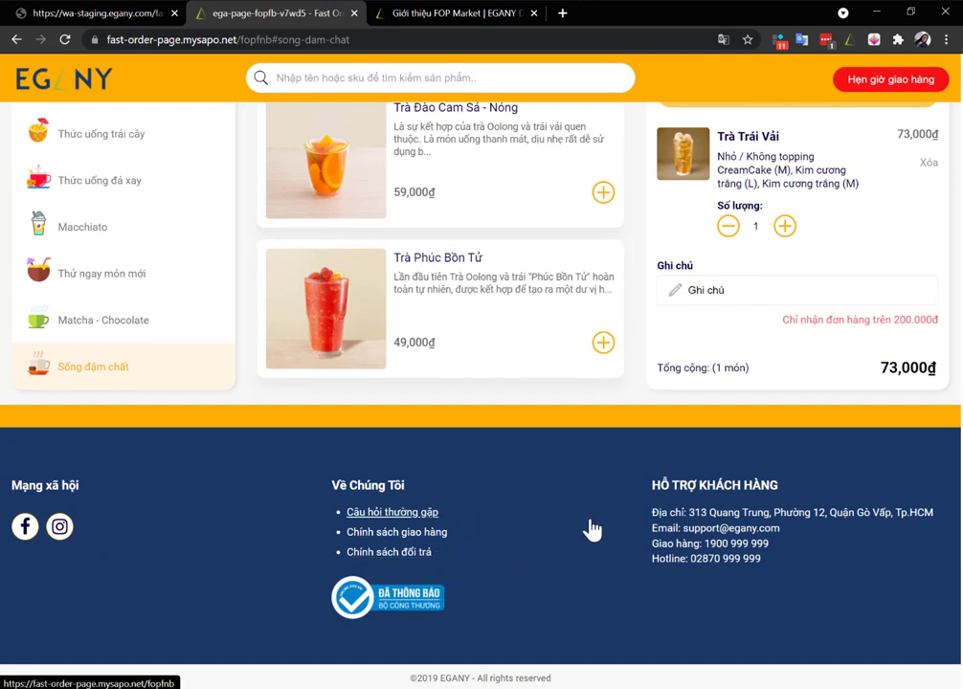
Replace the placeholder image for products without a photo with the red coffee cup picture from the Downloads folder.
{"action": "left_click", "coordinate": [129, 21]}
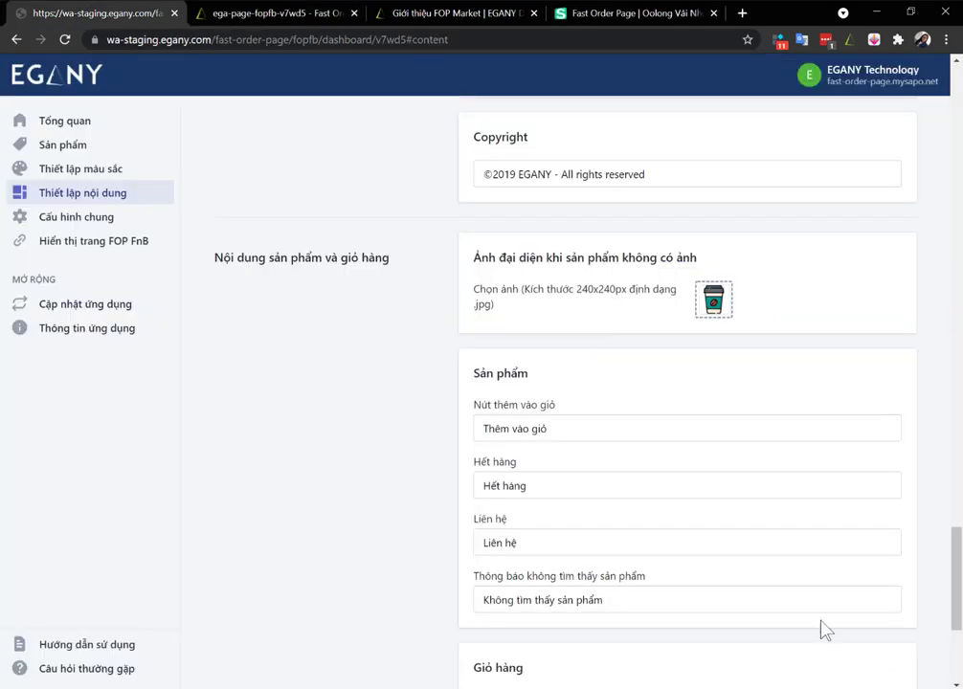
{"action": "left_click", "coordinate": [715, 314]}
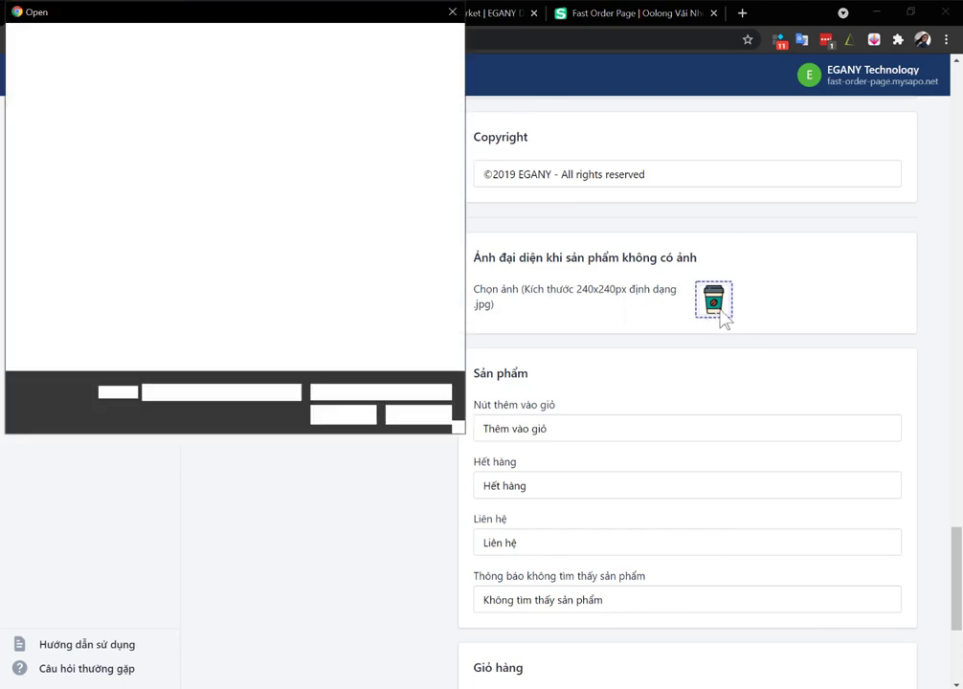
{"action": "scroll", "coordinate": [421, 260], "scroll_direction": "down", "scroll_amount": 3}
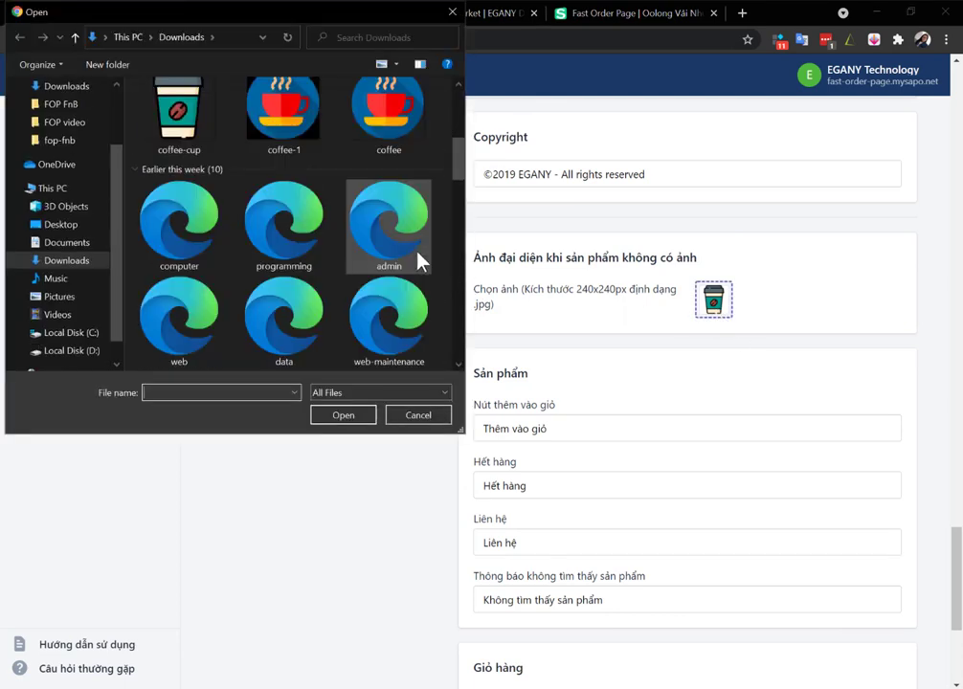
{"action": "scroll", "coordinate": [409, 219], "scroll_direction": "up", "scroll_amount": 1}
{"action": "double_click", "coordinate": [409, 219]}
{"action": "left_click", "coordinate": [773, 304]}
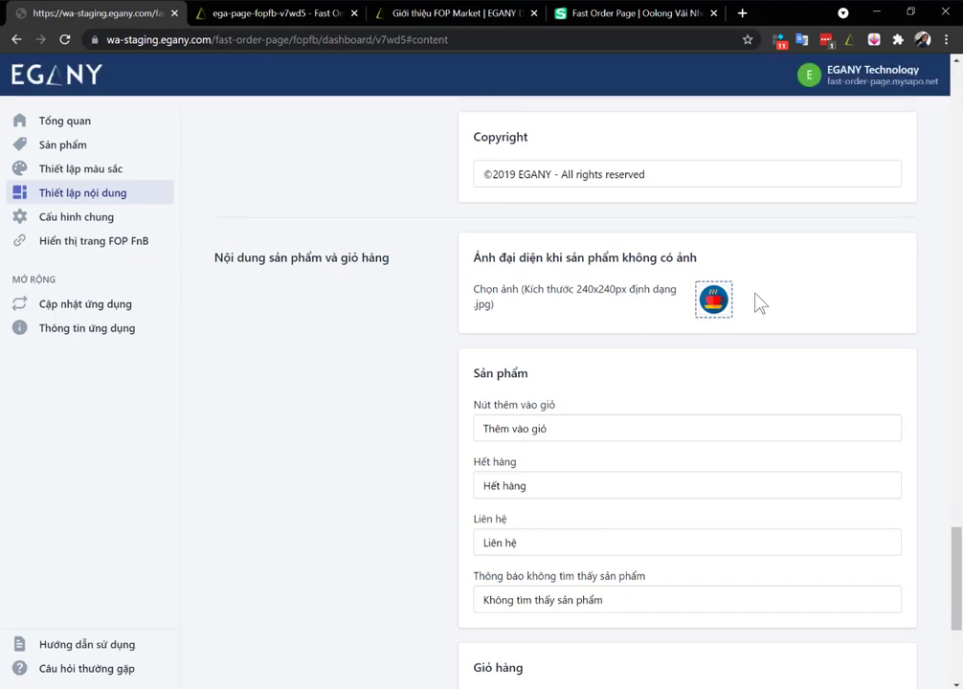
Reload the storefront and open the Trà trái cây category to check the placeholder image on products without a photo.
{"action": "left_click", "coordinate": [292, 14]}
{"action": "left_click", "coordinate": [64, 39]}
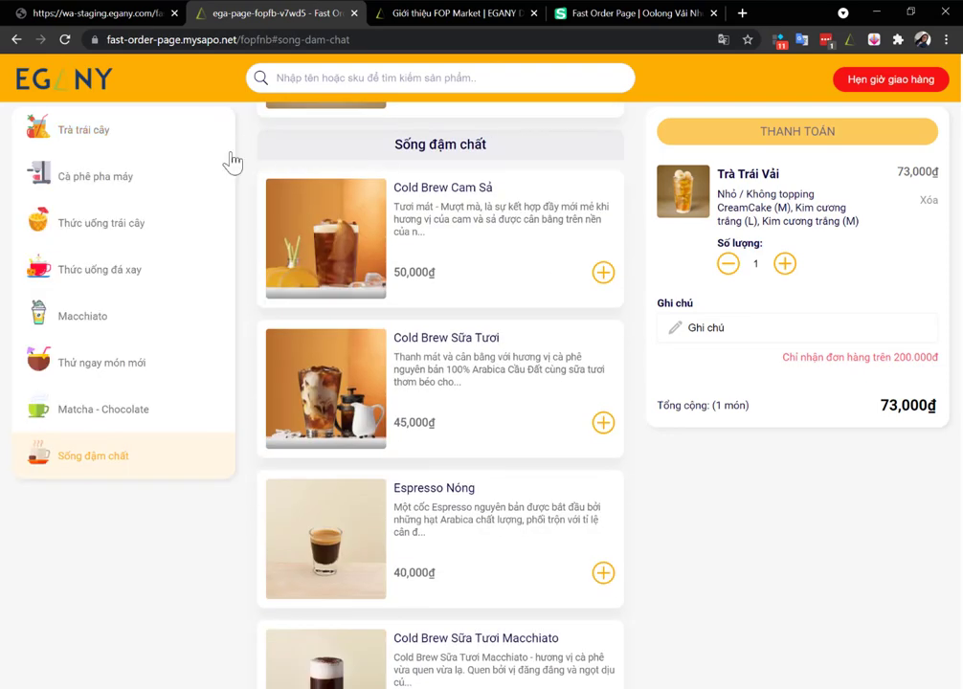
{"action": "left_click", "coordinate": [148, 140]}
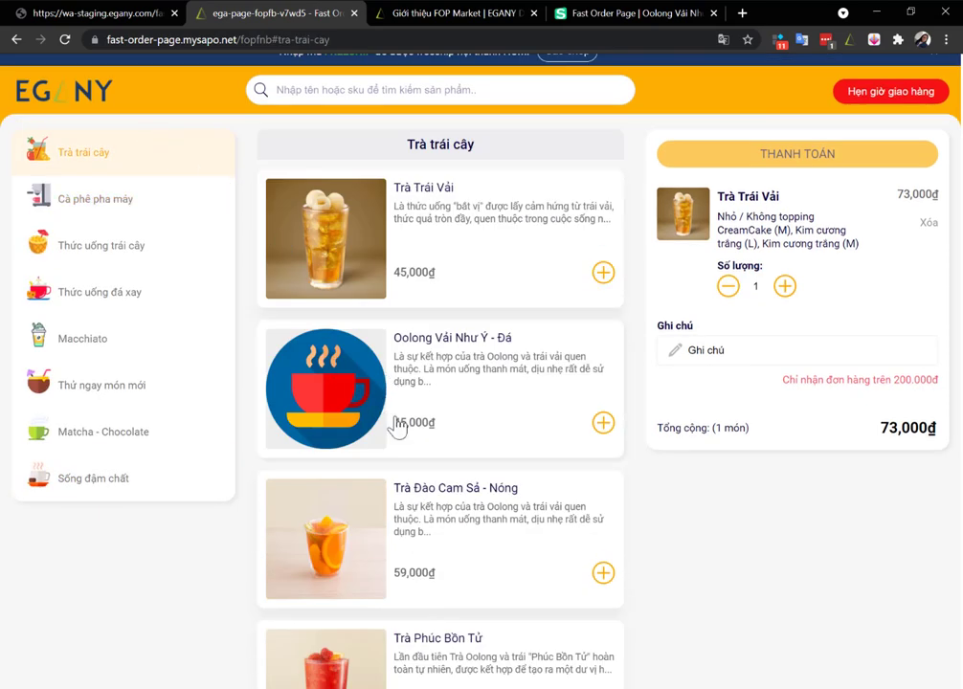
Set the product-not-found message in the content settings to "Không tìm thấy sản phẩm" and save the settings.
{"action": "left_click", "coordinate": [97, 13]}
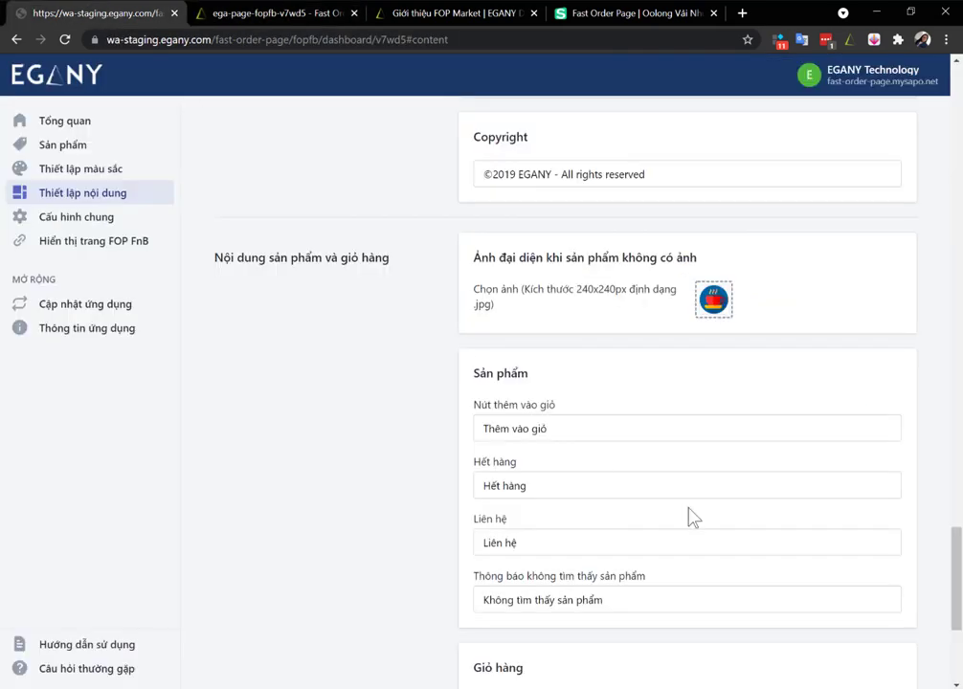
{"action": "scroll", "coordinate": [561, 321], "scroll_direction": "down", "scroll_amount": 1}
{"action": "left_click", "coordinate": [512, 447]}
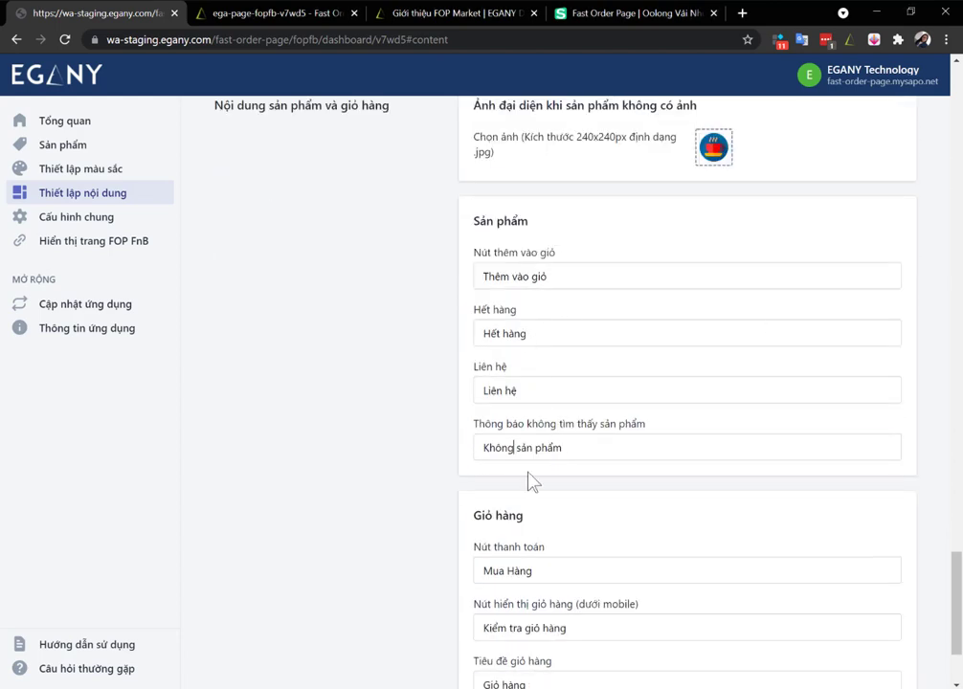
{"action": "type", "text": "tìm thaấy"}
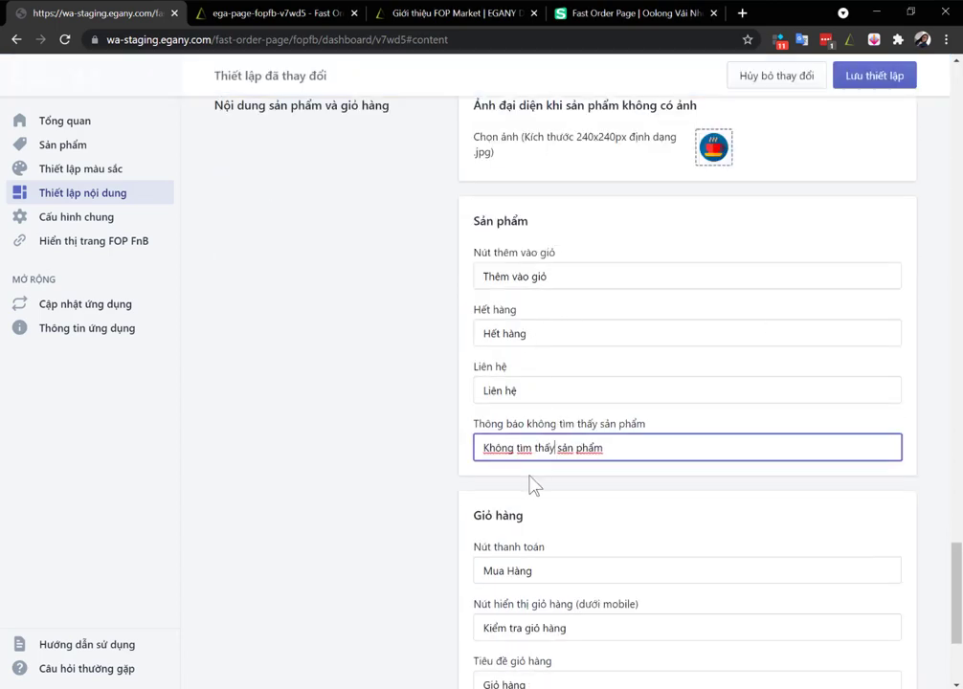
{"action": "left_click", "coordinate": [854, 77]}
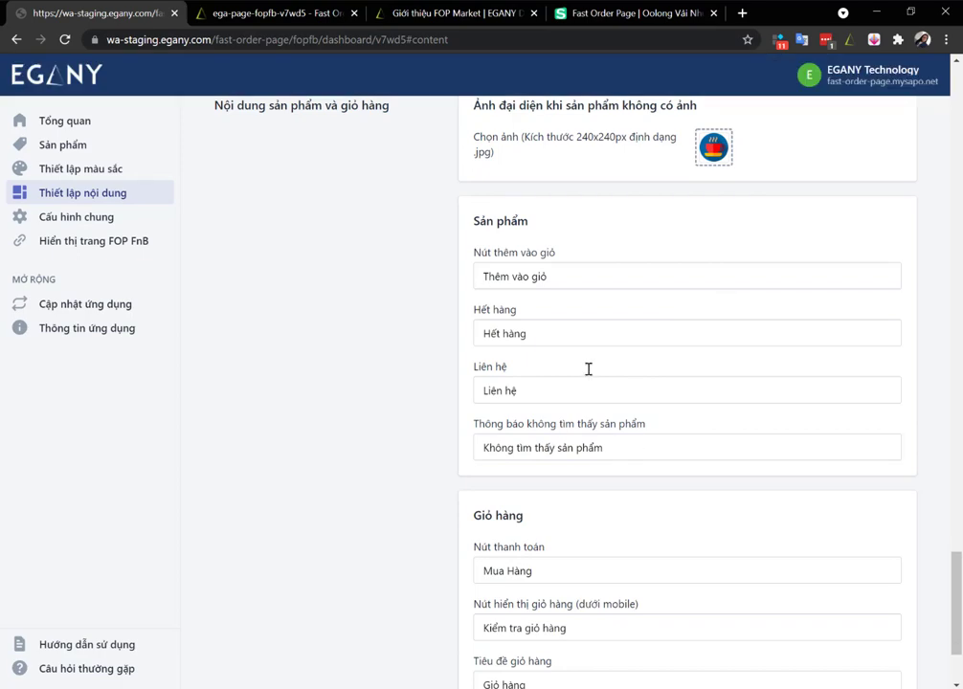
Search the storefront for "npk" to check the product-not-found message.
{"action": "left_click", "coordinate": [288, 13]}
{"action": "left_click", "coordinate": [299, 99]}
{"action": "type", "text": "npk"}
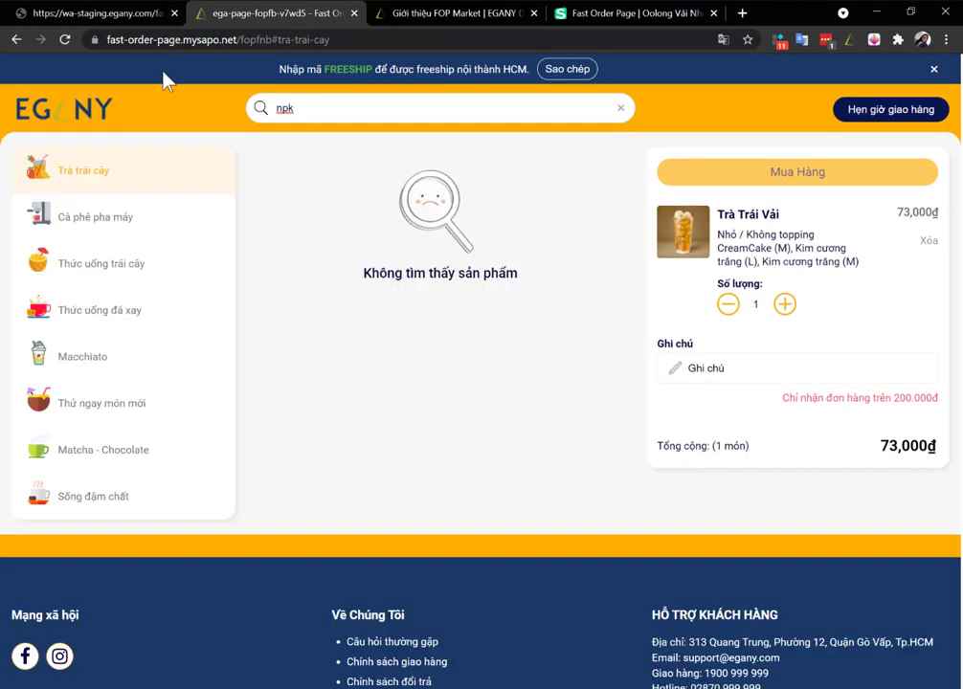
Set the cart's checkout button text (Nút thanh toán) to "THANH TOÁN" and save the content settings.
{"action": "left_click", "coordinate": [122, 19]}
{"action": "scroll", "coordinate": [699, 414], "scroll_direction": "down", "scroll_amount": 3}
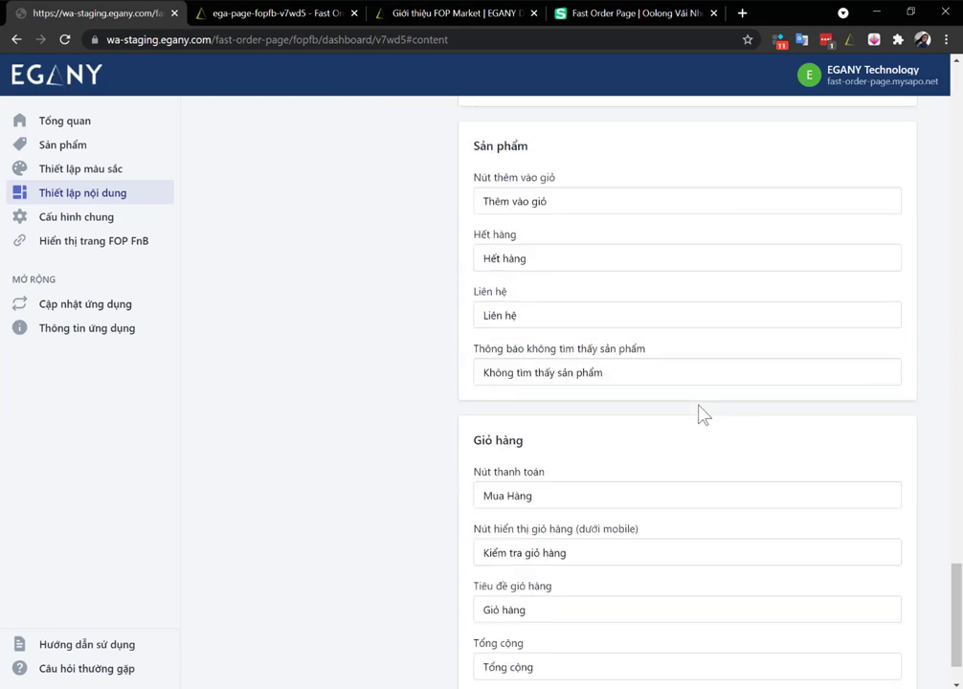
{"action": "left_click_drag", "start_coordinate": [615, 431], "coordinate": [449, 435]}
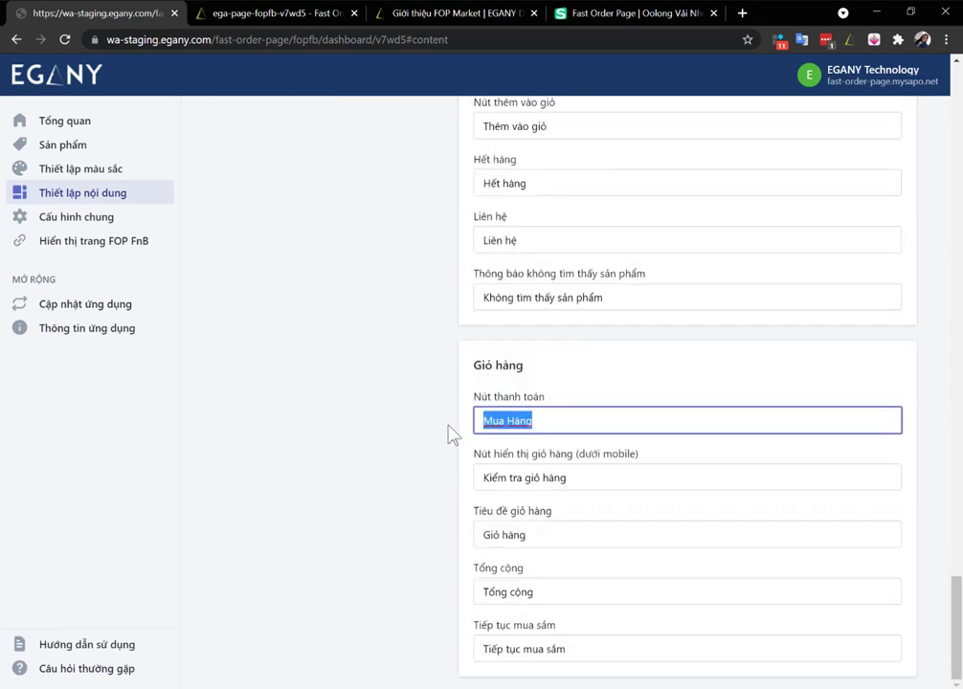
{"action": "type", "text": "THANH TOÁN"}
{"action": "left_click", "coordinate": [509, 454]}
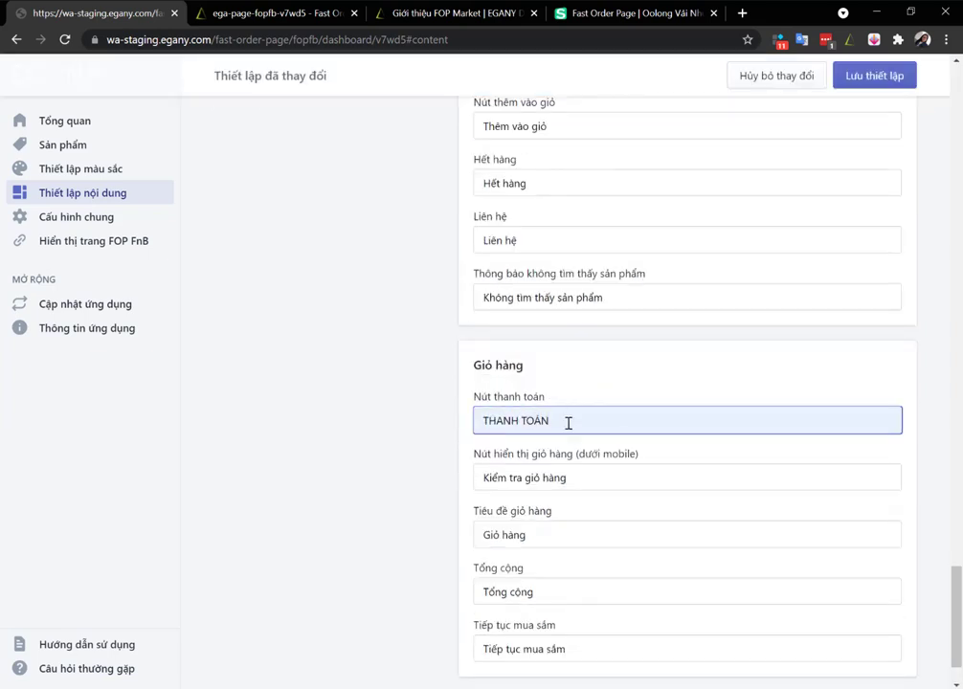
{"action": "left_click", "coordinate": [873, 81]}
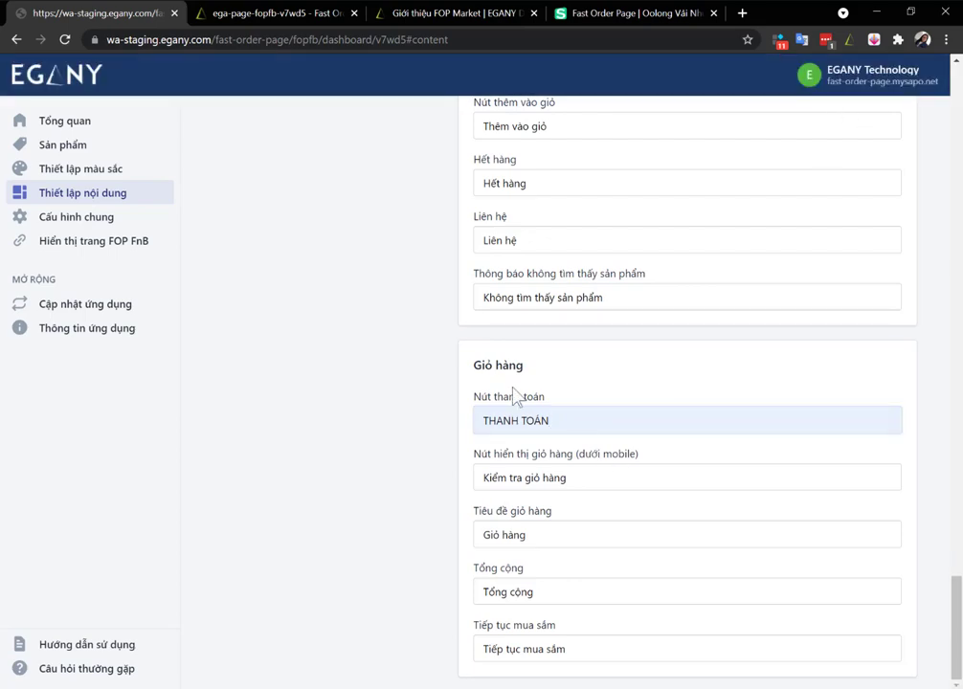
Reload the storefront to check the checkout button text, then return to the remaining cart text fields.
{"action": "left_click", "coordinate": [278, 19]}
{"action": "left_click", "coordinate": [64, 40]}
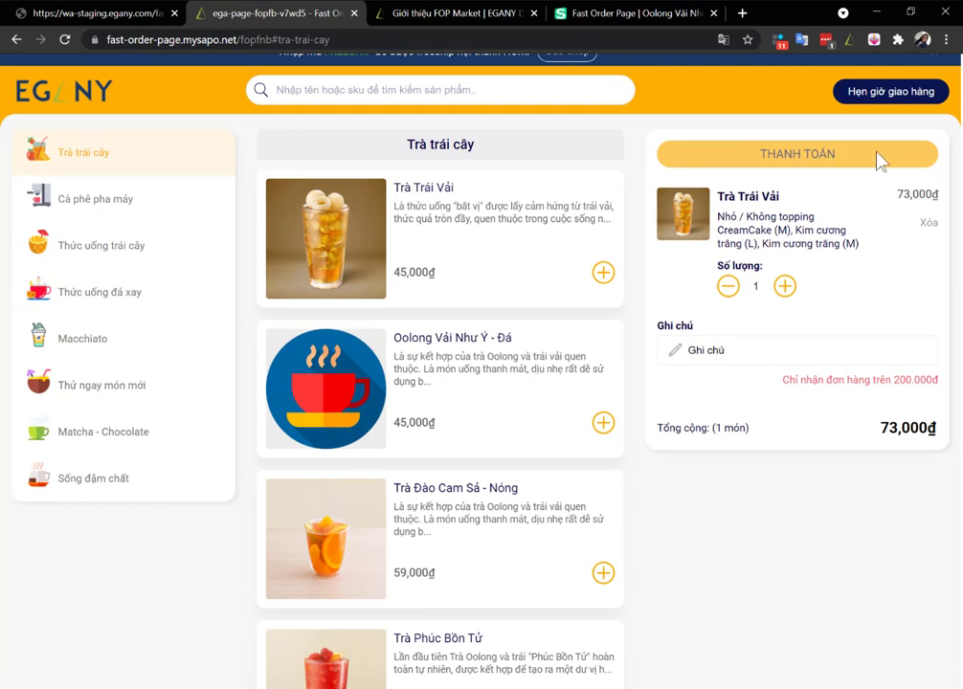
{"action": "key", "text": "ctrl+shift+Tab"}
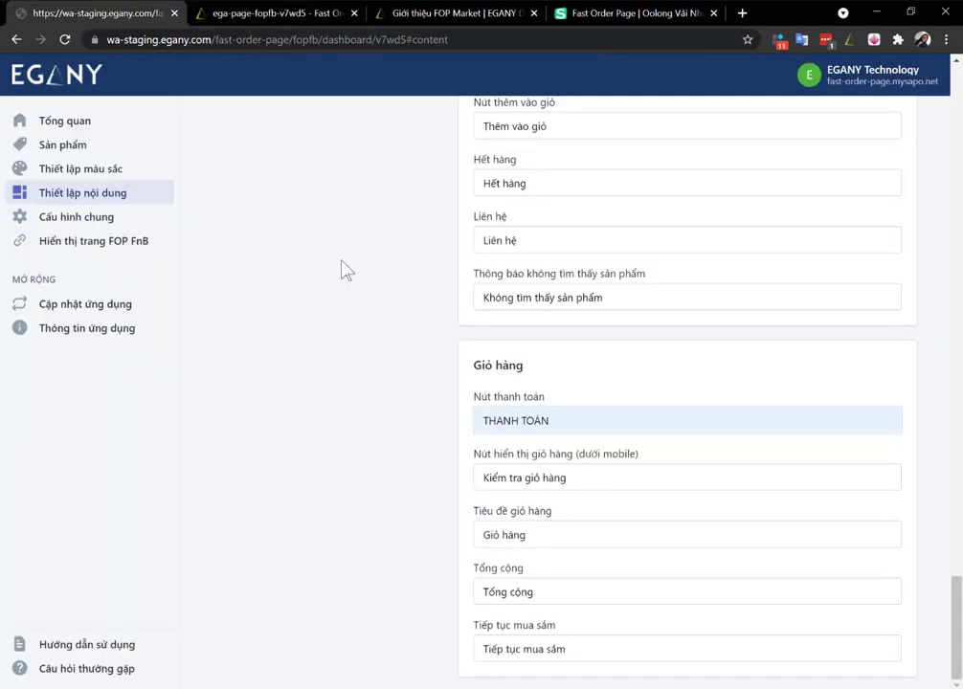
{"action": "left_click", "coordinate": [640, 649]}
{"action": "left_click", "coordinate": [616, 595]}
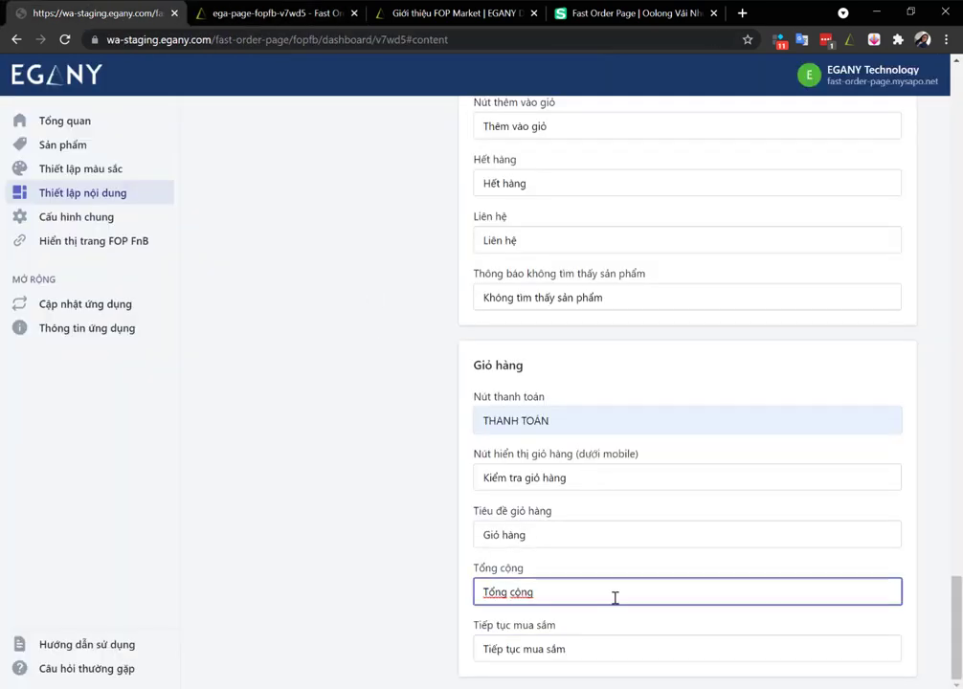
Open the general configuration (Cấu hình chung) and enable display of the time selection popup.
{"action": "left_click", "coordinate": [123, 220]}
{"action": "scroll", "coordinate": [490, 226], "scroll_direction": "up", "scroll_amount": 3}
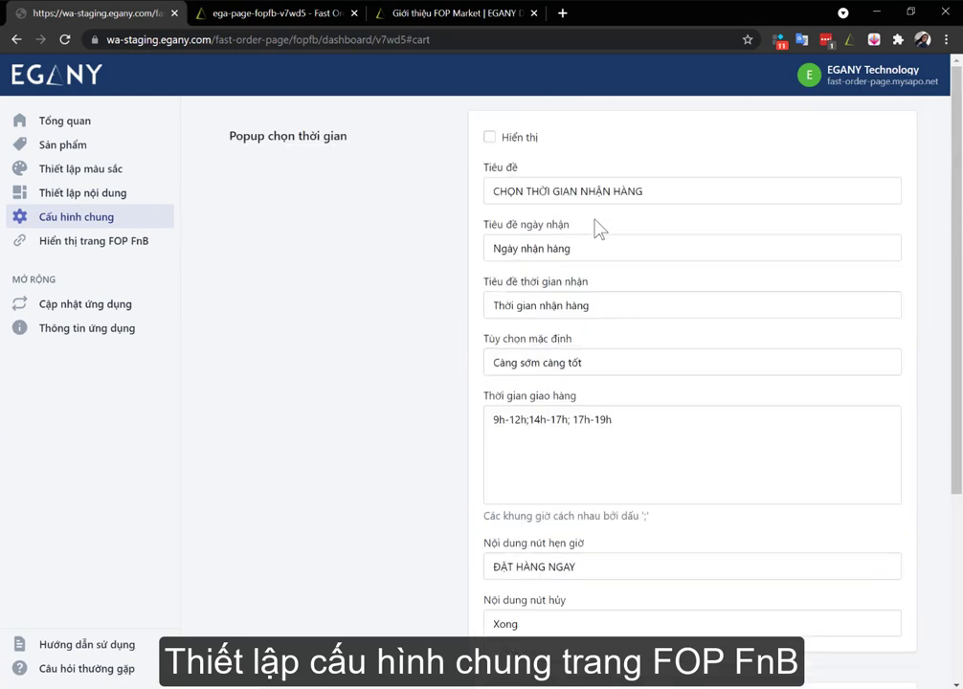
{"action": "left_click", "coordinate": [490, 138]}
{"action": "left_click", "coordinate": [490, 139]}
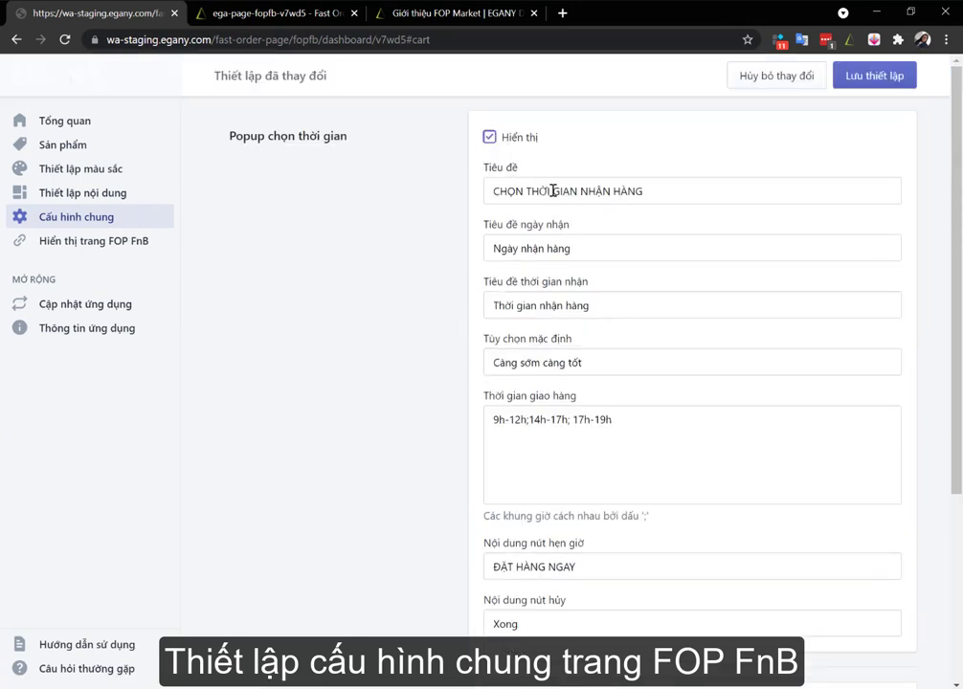
Set the time popup's title to "HẸN GIỜ NHẬN HÀNG" and add a 19h-21h slot to the delivery times.
{"action": "left_click_drag", "start_coordinate": [579, 191], "coordinate": [475, 196]}
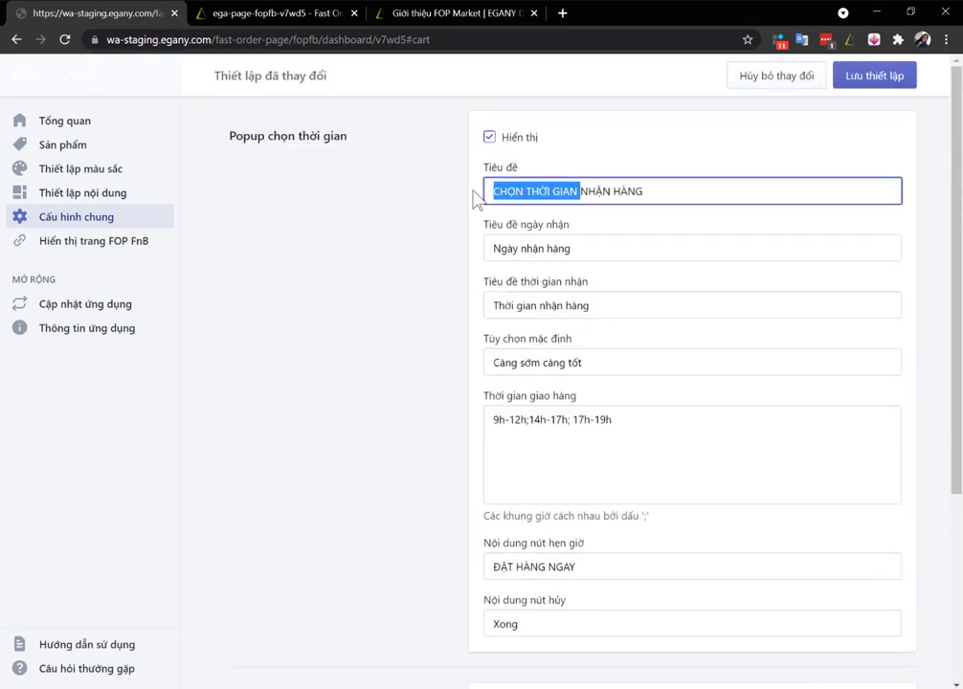
{"action": "type", "text": "HẸN GIỜ"}
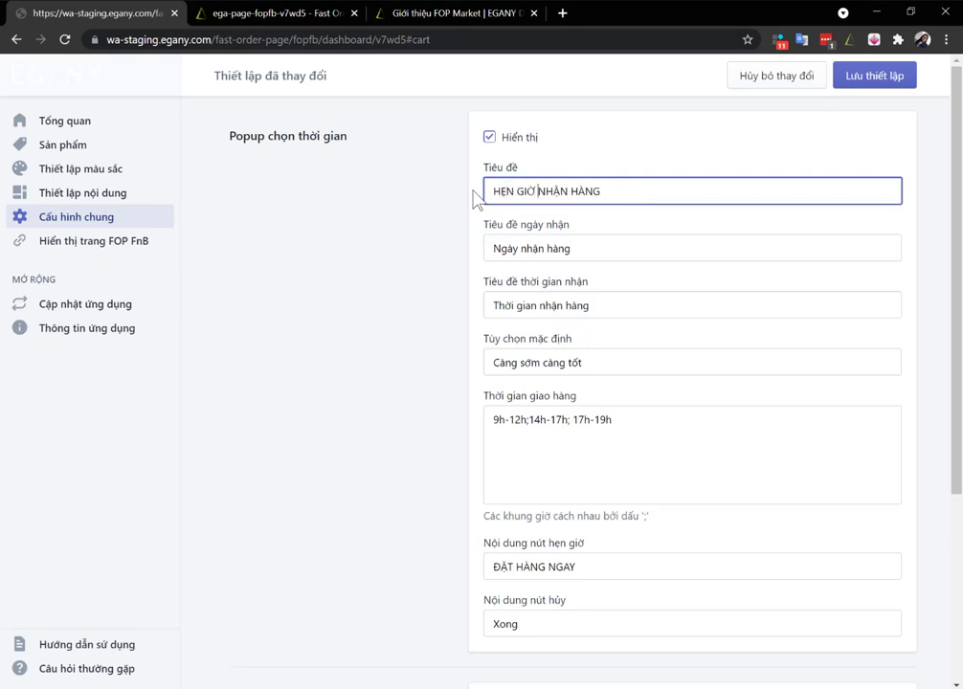
{"action": "left_click", "coordinate": [632, 438]}
{"action": "type", "text": "; 19h-21h"}
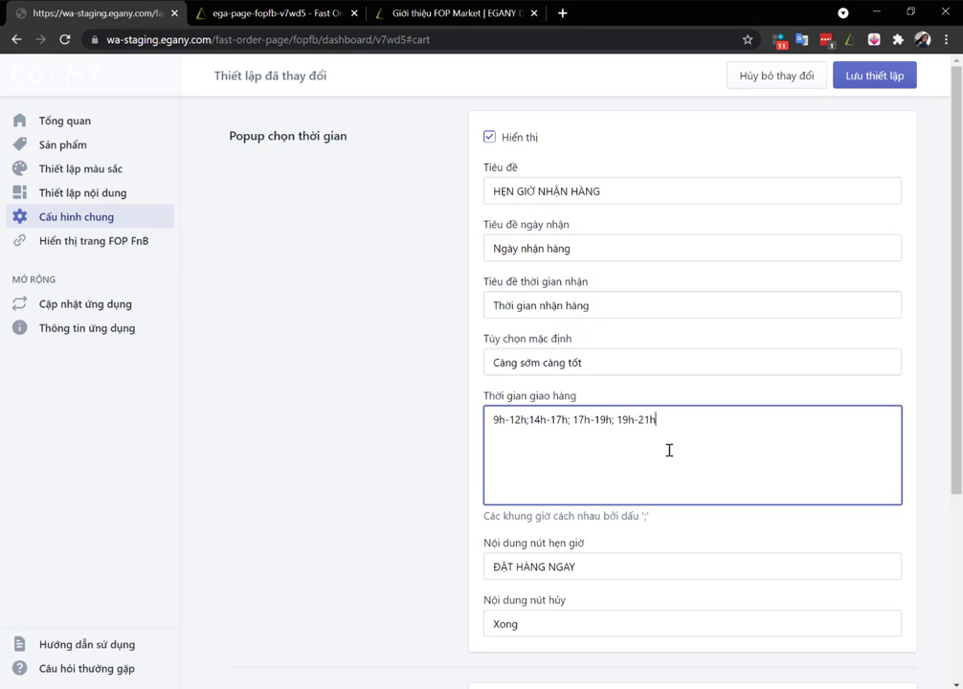
Set the time popup's cancel button text (Nội dung nút hủy) to "ÁP DỤNG" and save the general configuration.
{"action": "scroll", "coordinate": [657, 459], "scroll_direction": "down", "scroll_amount": 3}
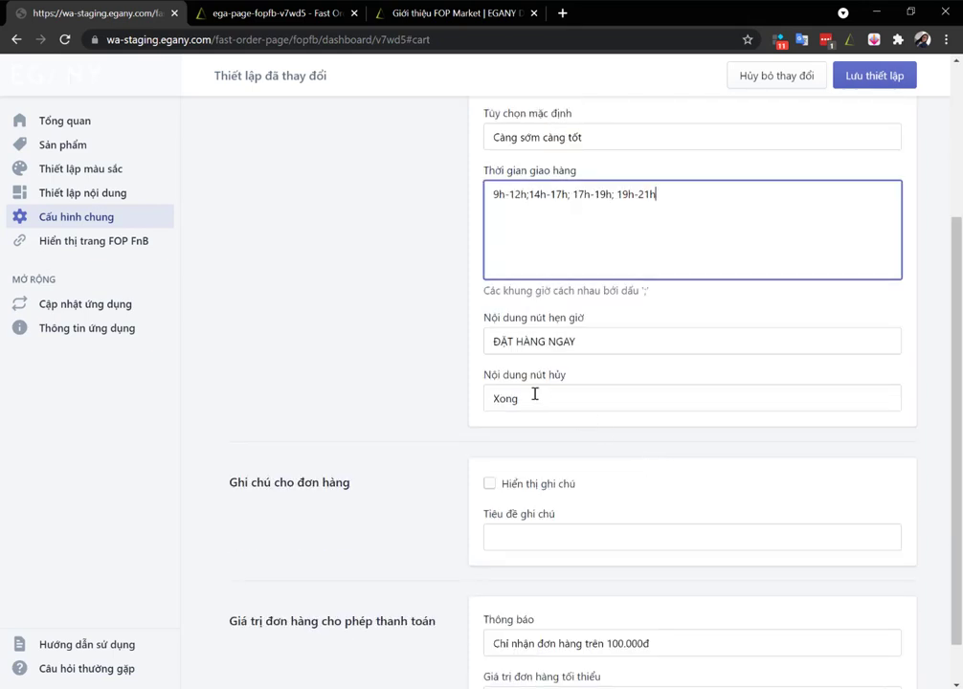
{"action": "double_click", "coordinate": [545, 400]}
{"action": "type", "text": "Áp dụ"}
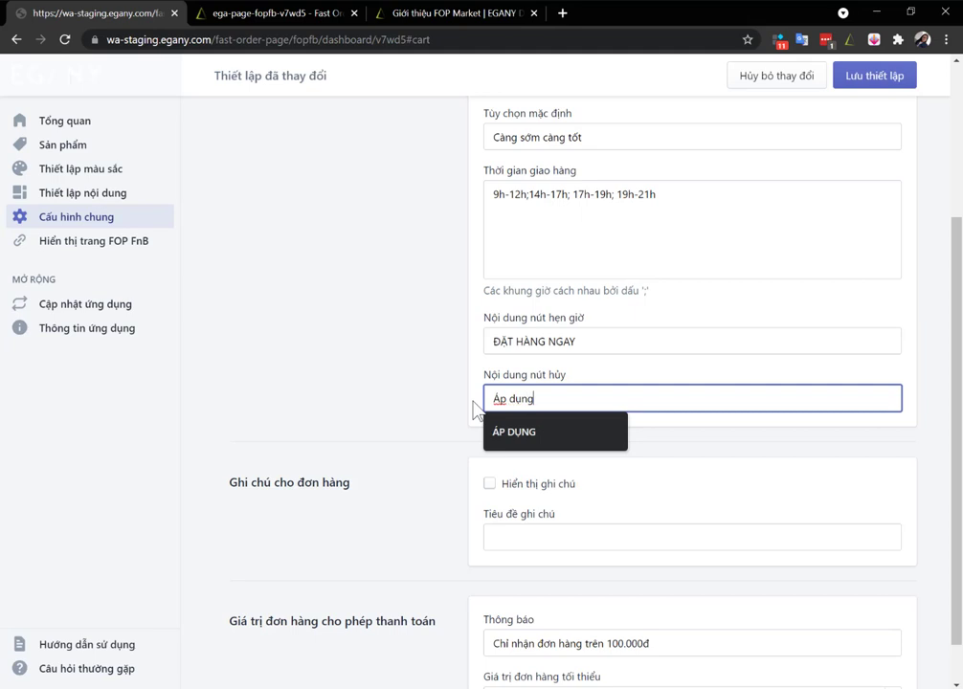
{"action": "left_click", "coordinate": [516, 432]}
{"action": "scroll", "coordinate": [527, 442], "scroll_direction": "down", "scroll_amount": 1}
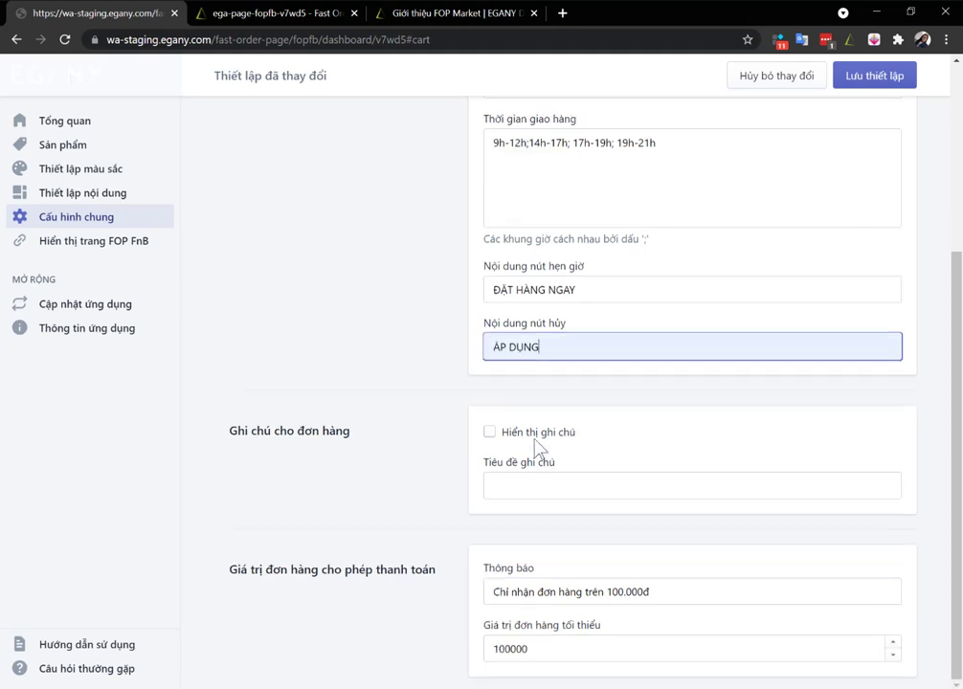
{"action": "left_click", "coordinate": [873, 76]}
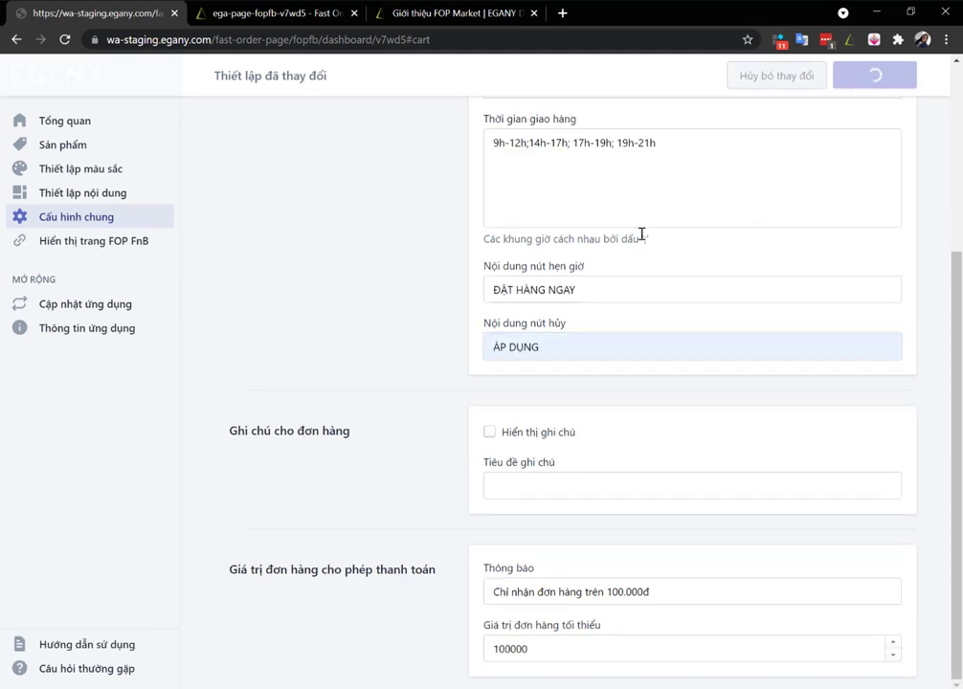
Reload the storefront and add a small Trà Trái Vải with Kim cương trắng (L), Kim cương trắng (M) and CreamCake (M) to the cart.
{"action": "left_click", "coordinate": [277, 13]}
{"action": "left_click", "coordinate": [66, 40]}
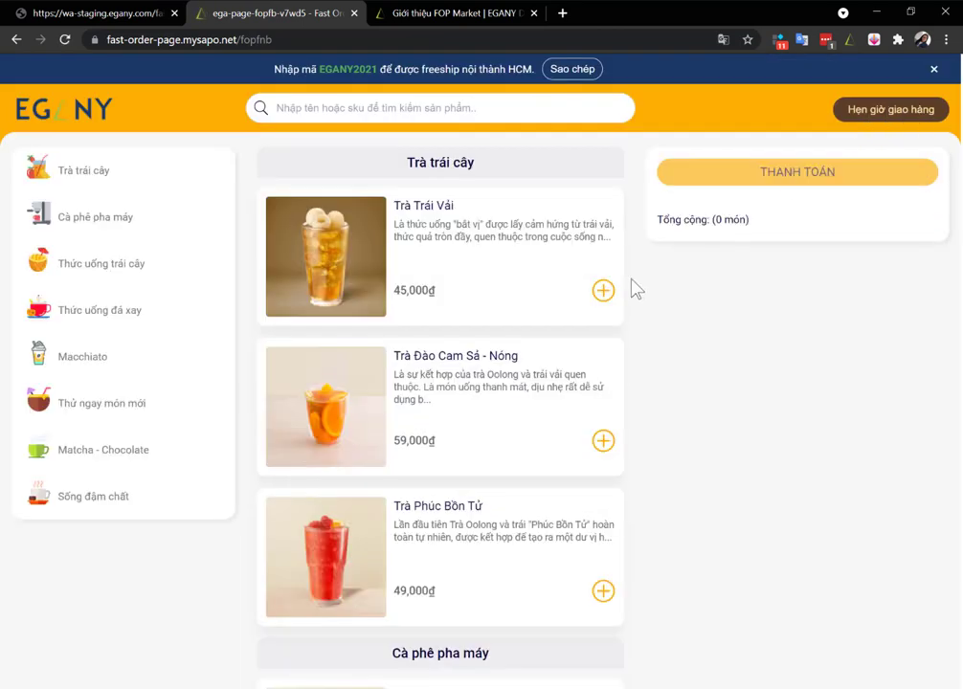
{"action": "left_click", "coordinate": [604, 290]}
{"action": "scroll", "coordinate": [580, 504], "scroll_direction": "down", "scroll_amount": 3}
{"action": "left_click", "coordinate": [619, 507]}
{"action": "left_click", "coordinate": [660, 462]}
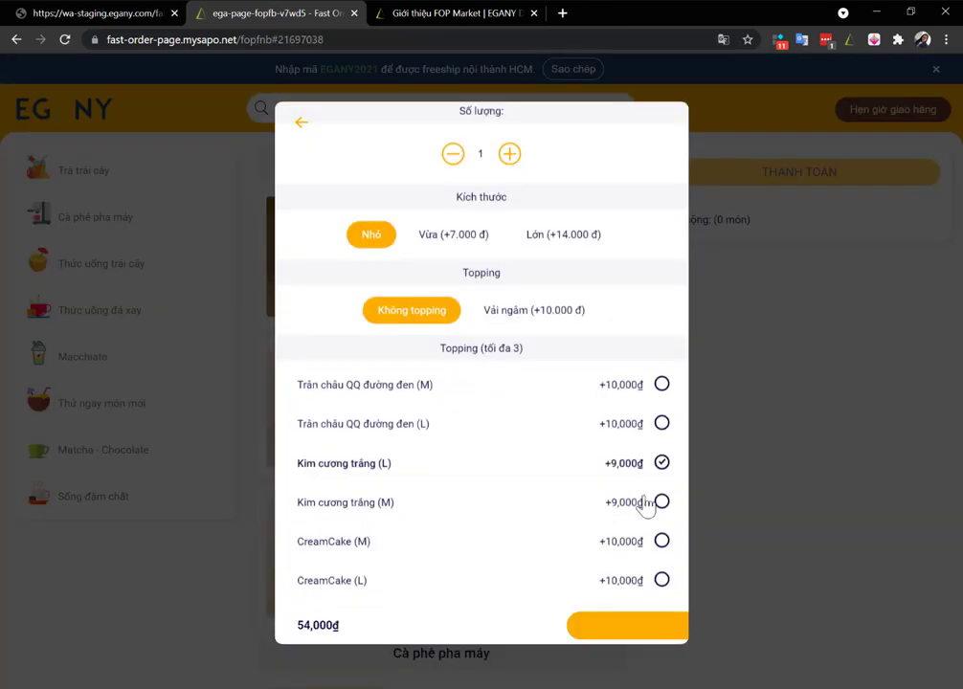
{"action": "left_click", "coordinate": [661, 541]}
{"action": "left_click", "coordinate": [633, 618]}
Open the delivery scheduling popup to examine its title, buttons and available time slots, and close it.
{"action": "left_click", "coordinate": [866, 112]}
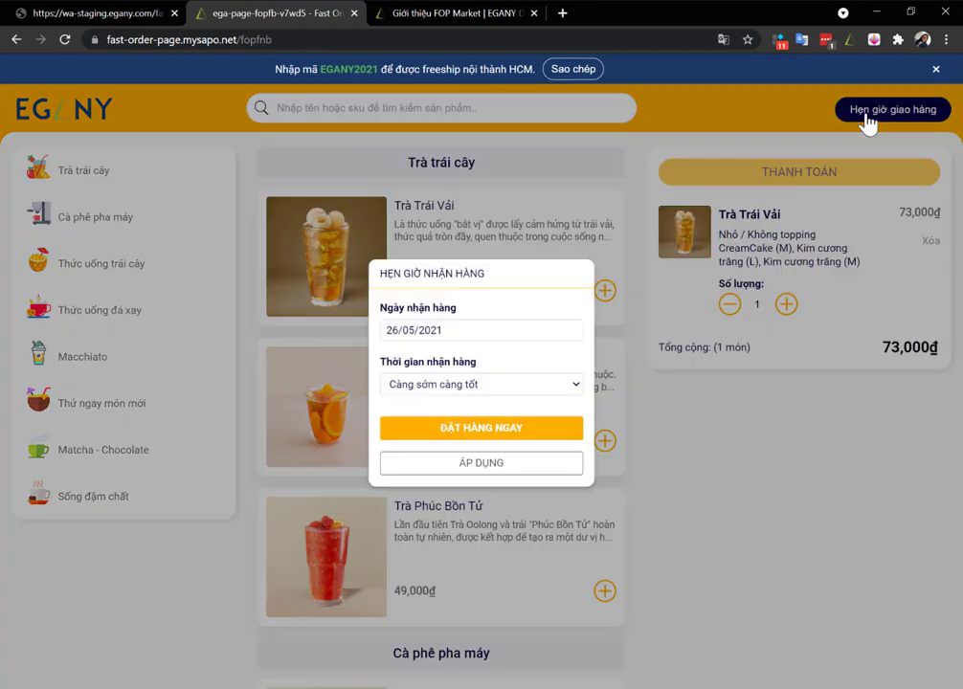
{"action": "left_click", "coordinate": [478, 387]}
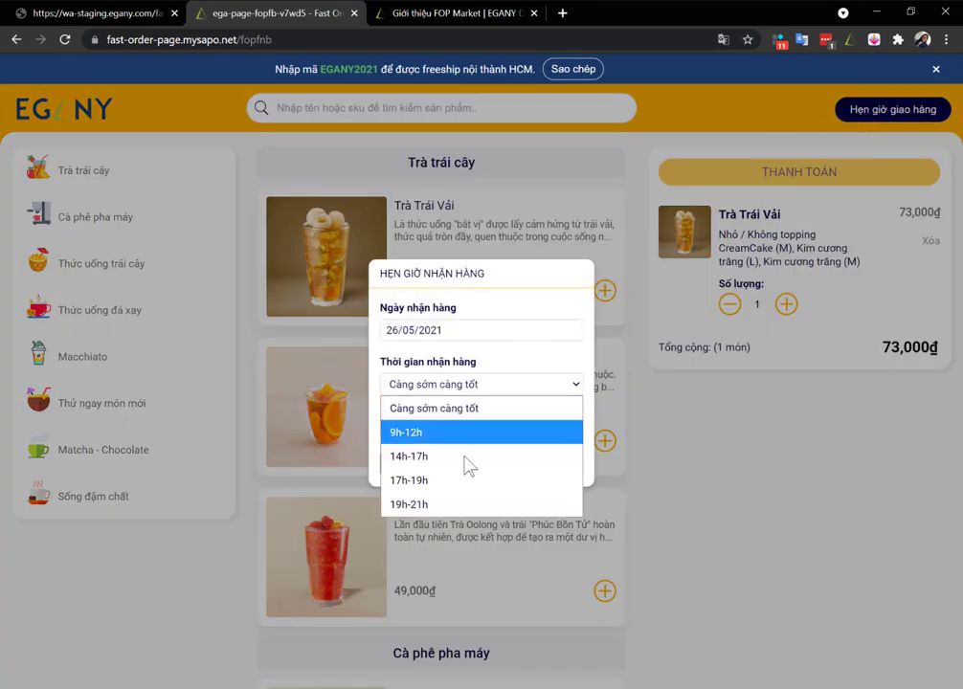
{"action": "left_click", "coordinate": [650, 471]}
In the app's general configuration, enable order notes (Hiển thị ghi chú) and set the note title to "Ghi chú".
{"action": "left_click", "coordinate": [125, 12]}
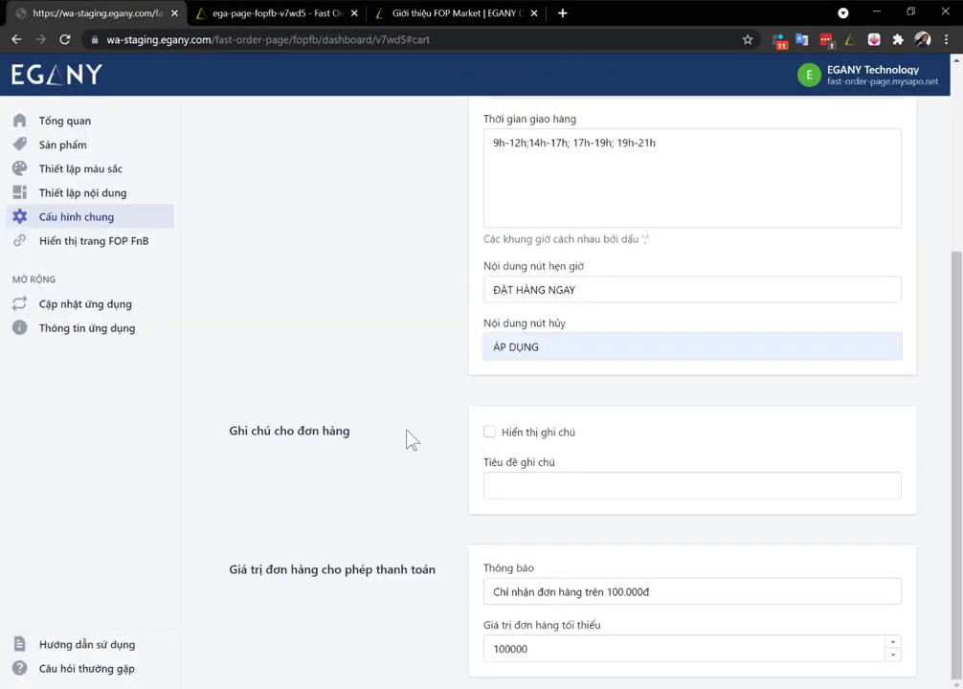
{"action": "left_click", "coordinate": [492, 432]}
{"action": "left_click", "coordinate": [508, 484]}
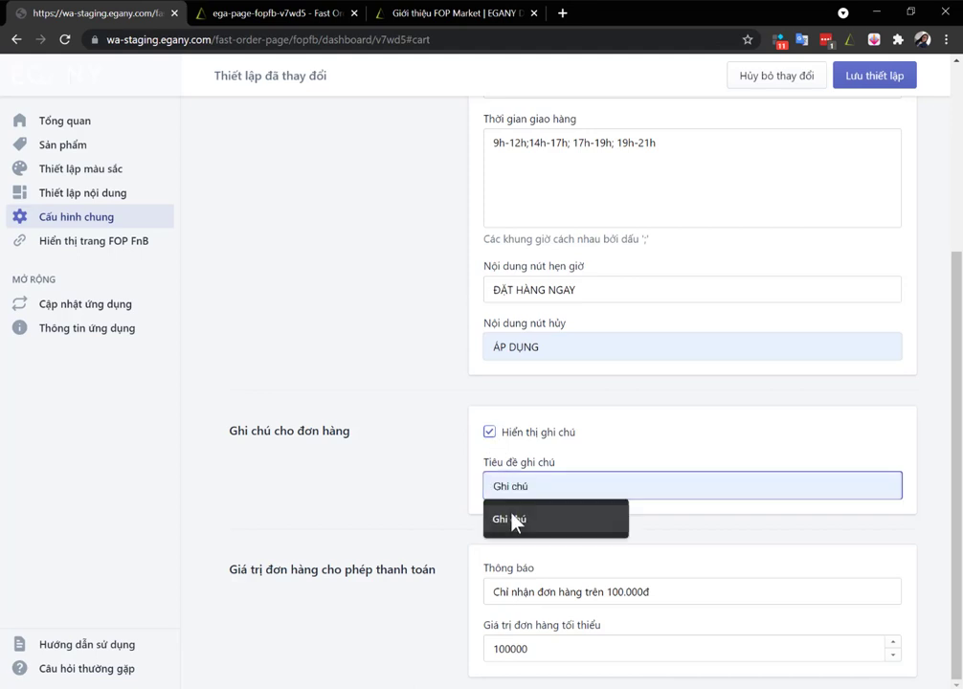
{"action": "left_click", "coordinate": [507, 518]}
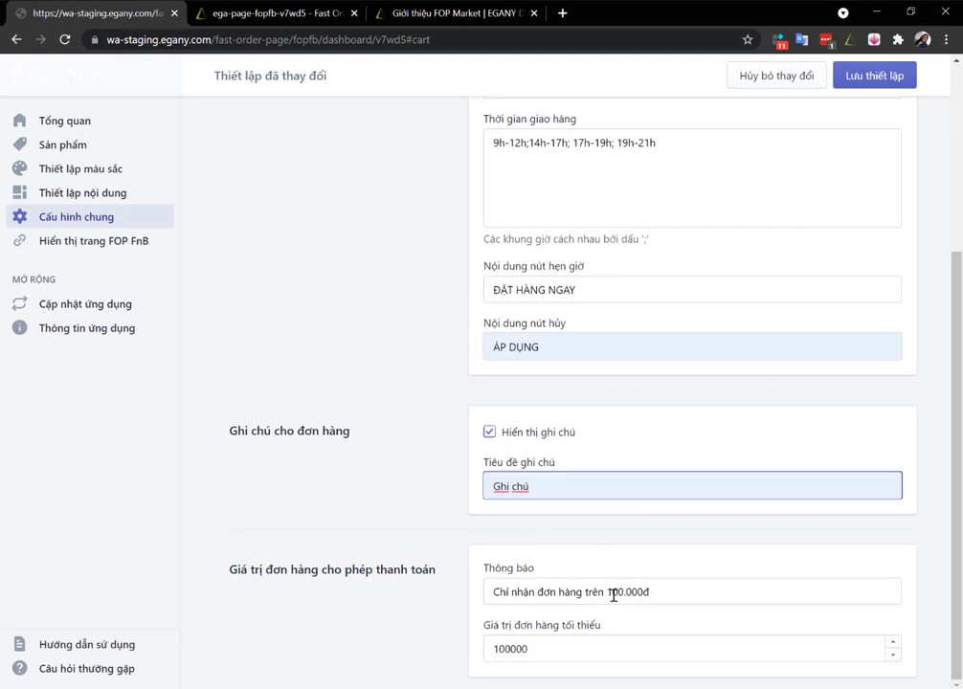
Change the minimum-order message to "Chỉ nhận đơn hàng trên 200.000đ", set the minimum order value to 200000, and save the settings.
{"action": "left_click", "coordinate": [614, 596]}
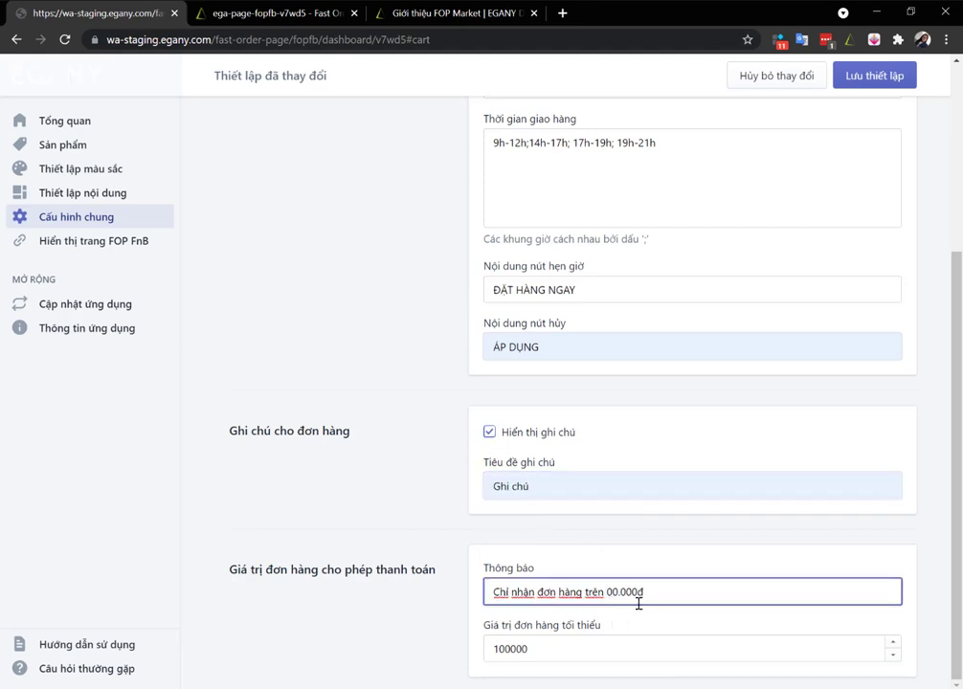
{"action": "type", "text": "2"}
{"action": "left_click", "coordinate": [497, 649]}
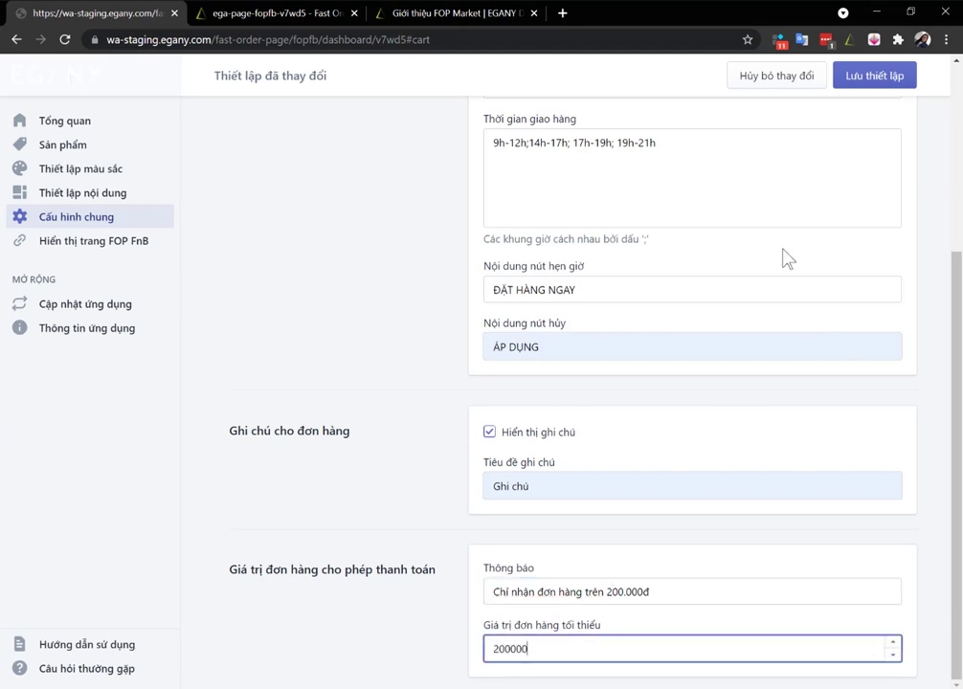
{"action": "left_click", "coordinate": [855, 80]}
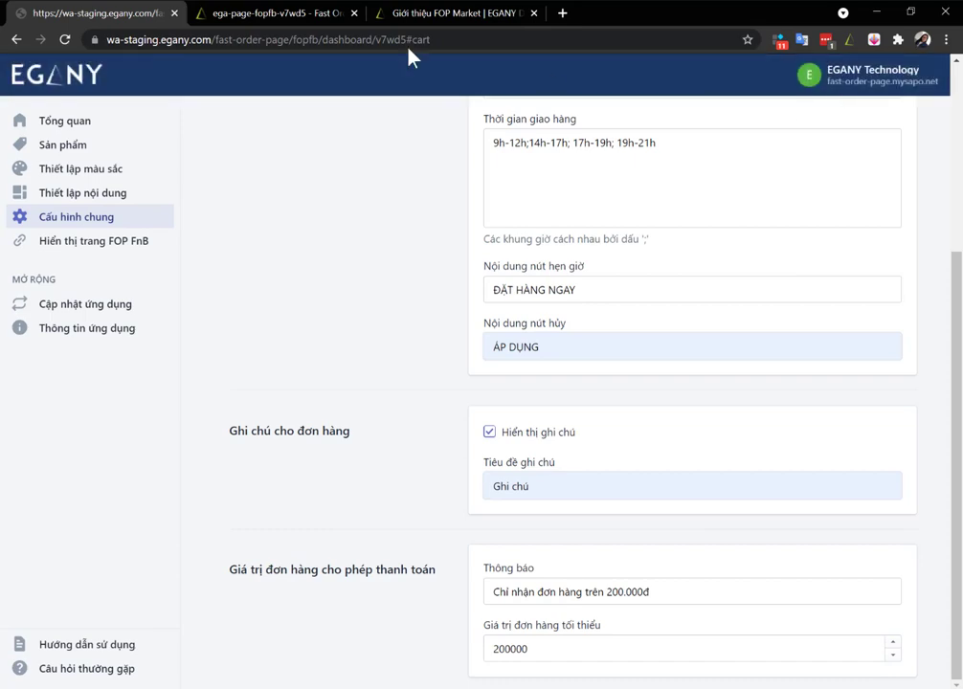
Reload the storefront, enter "Ghi chú" as the cart's order note, and return to the app's configuration page.
{"action": "left_click", "coordinate": [307, 13]}
{"action": "left_click", "coordinate": [65, 40]}
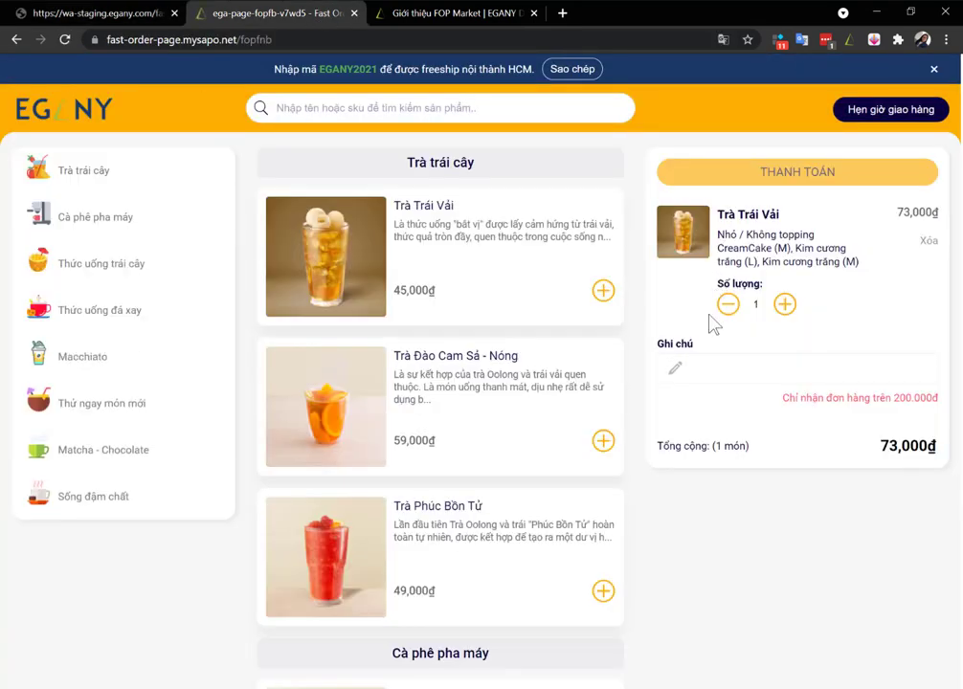
{"action": "left_click", "coordinate": [702, 372]}
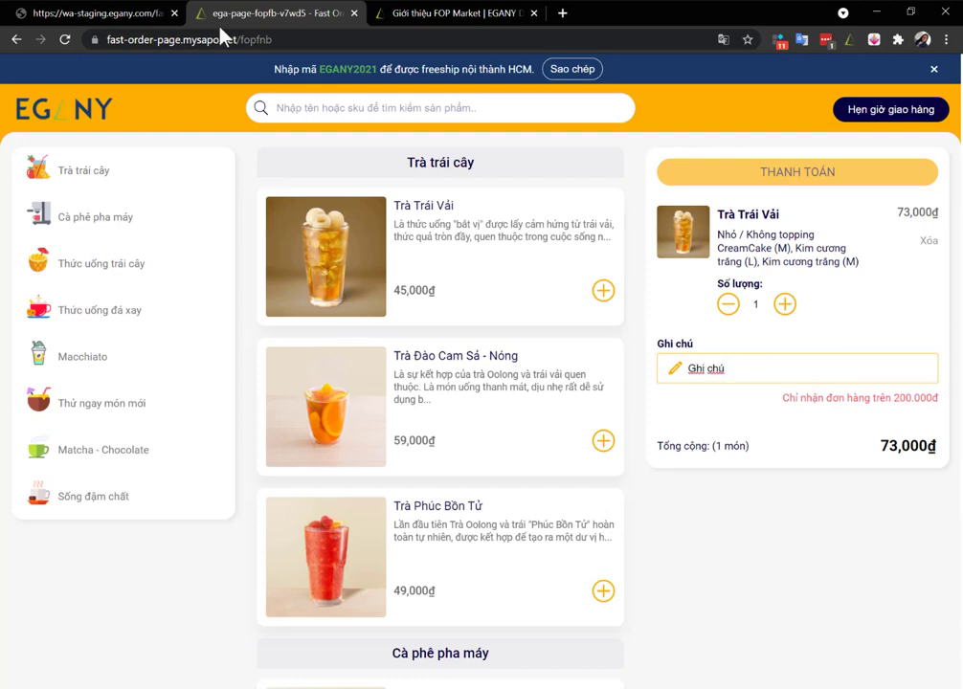
{"action": "left_click", "coordinate": [133, 13]}
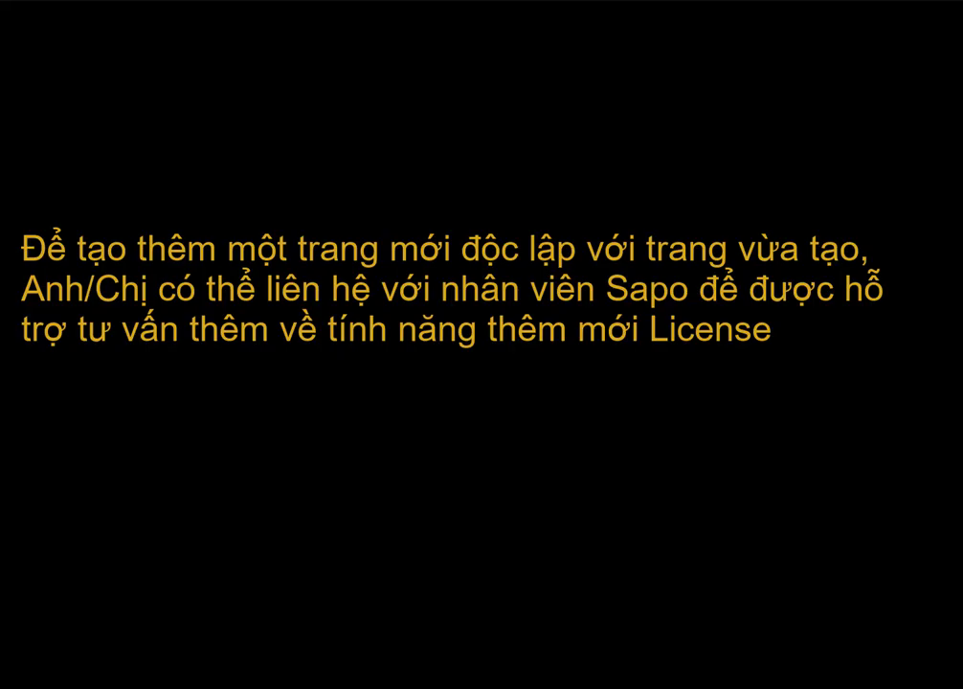